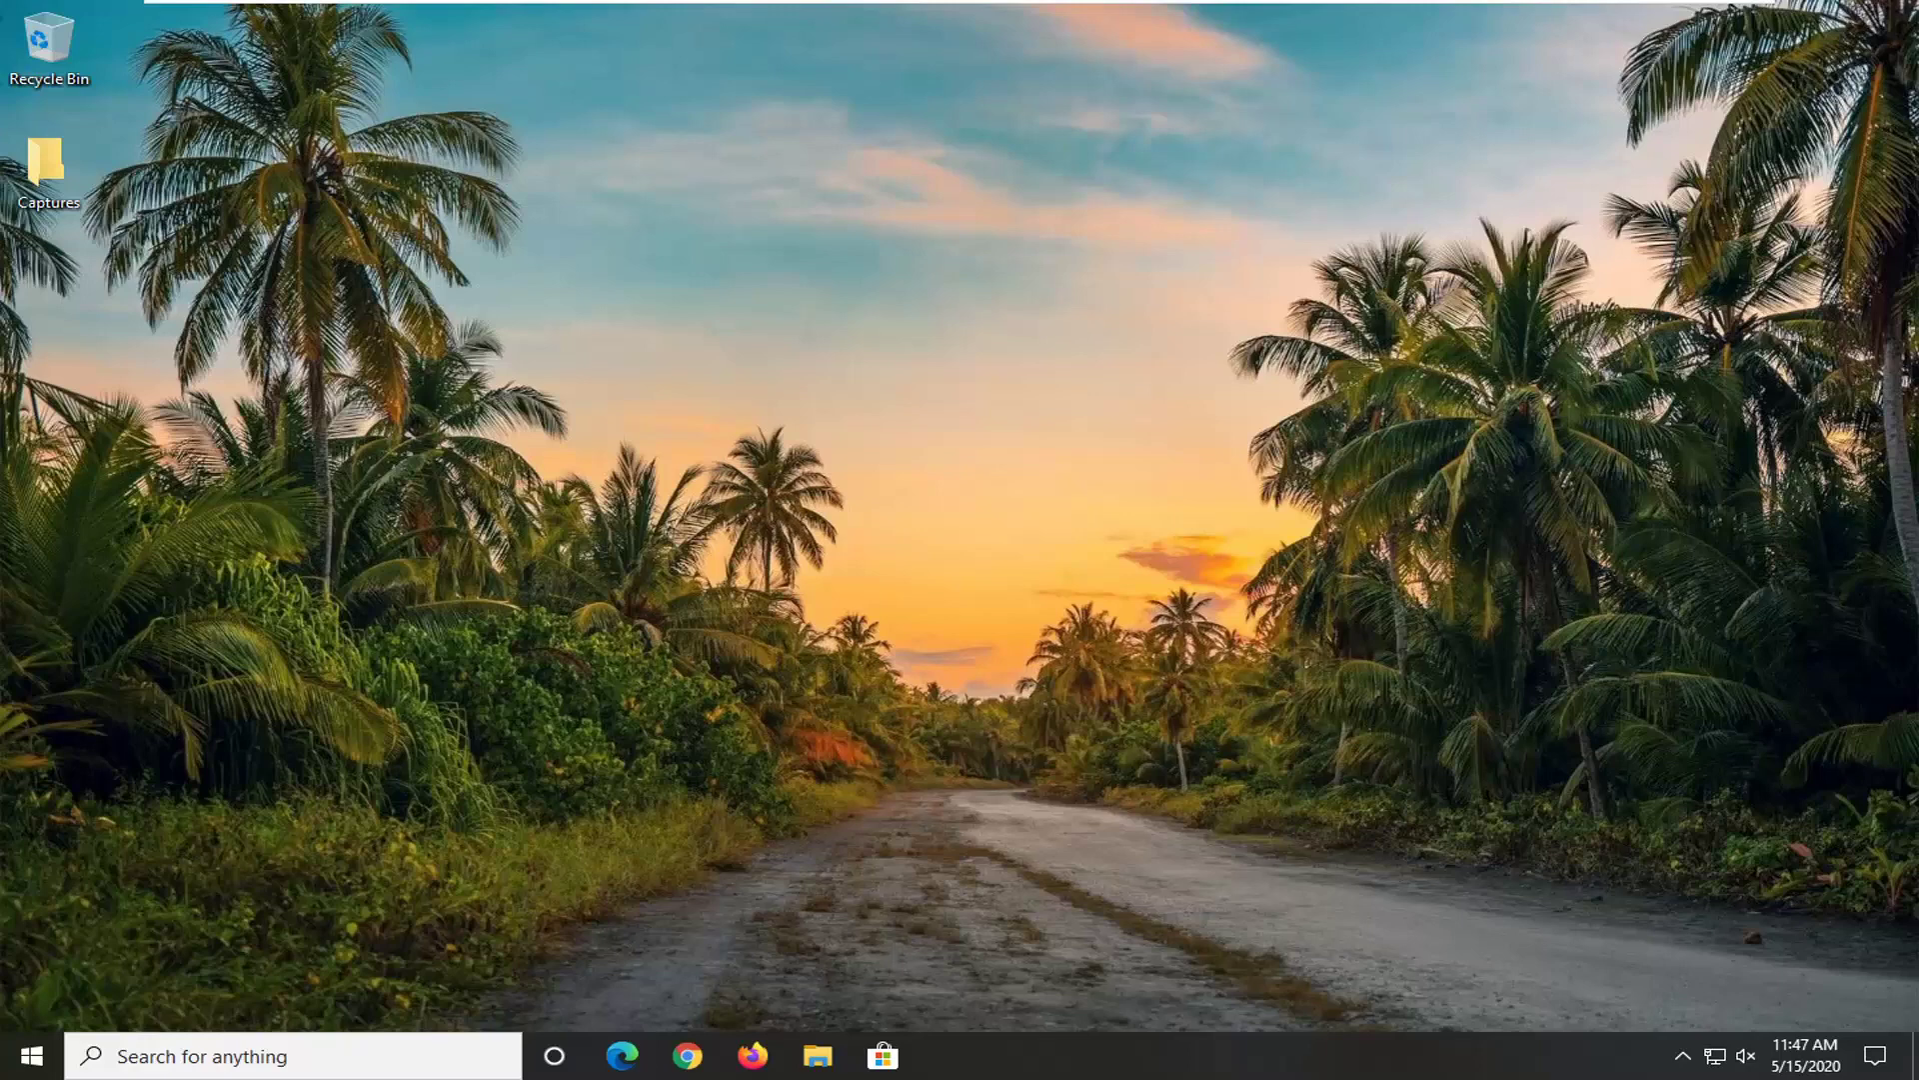
Step: Search the Start menu for regedit and bring up Registry Editor's launch options, including Run as administrator
{"action": "left_click", "coordinate": [10, 1069]}
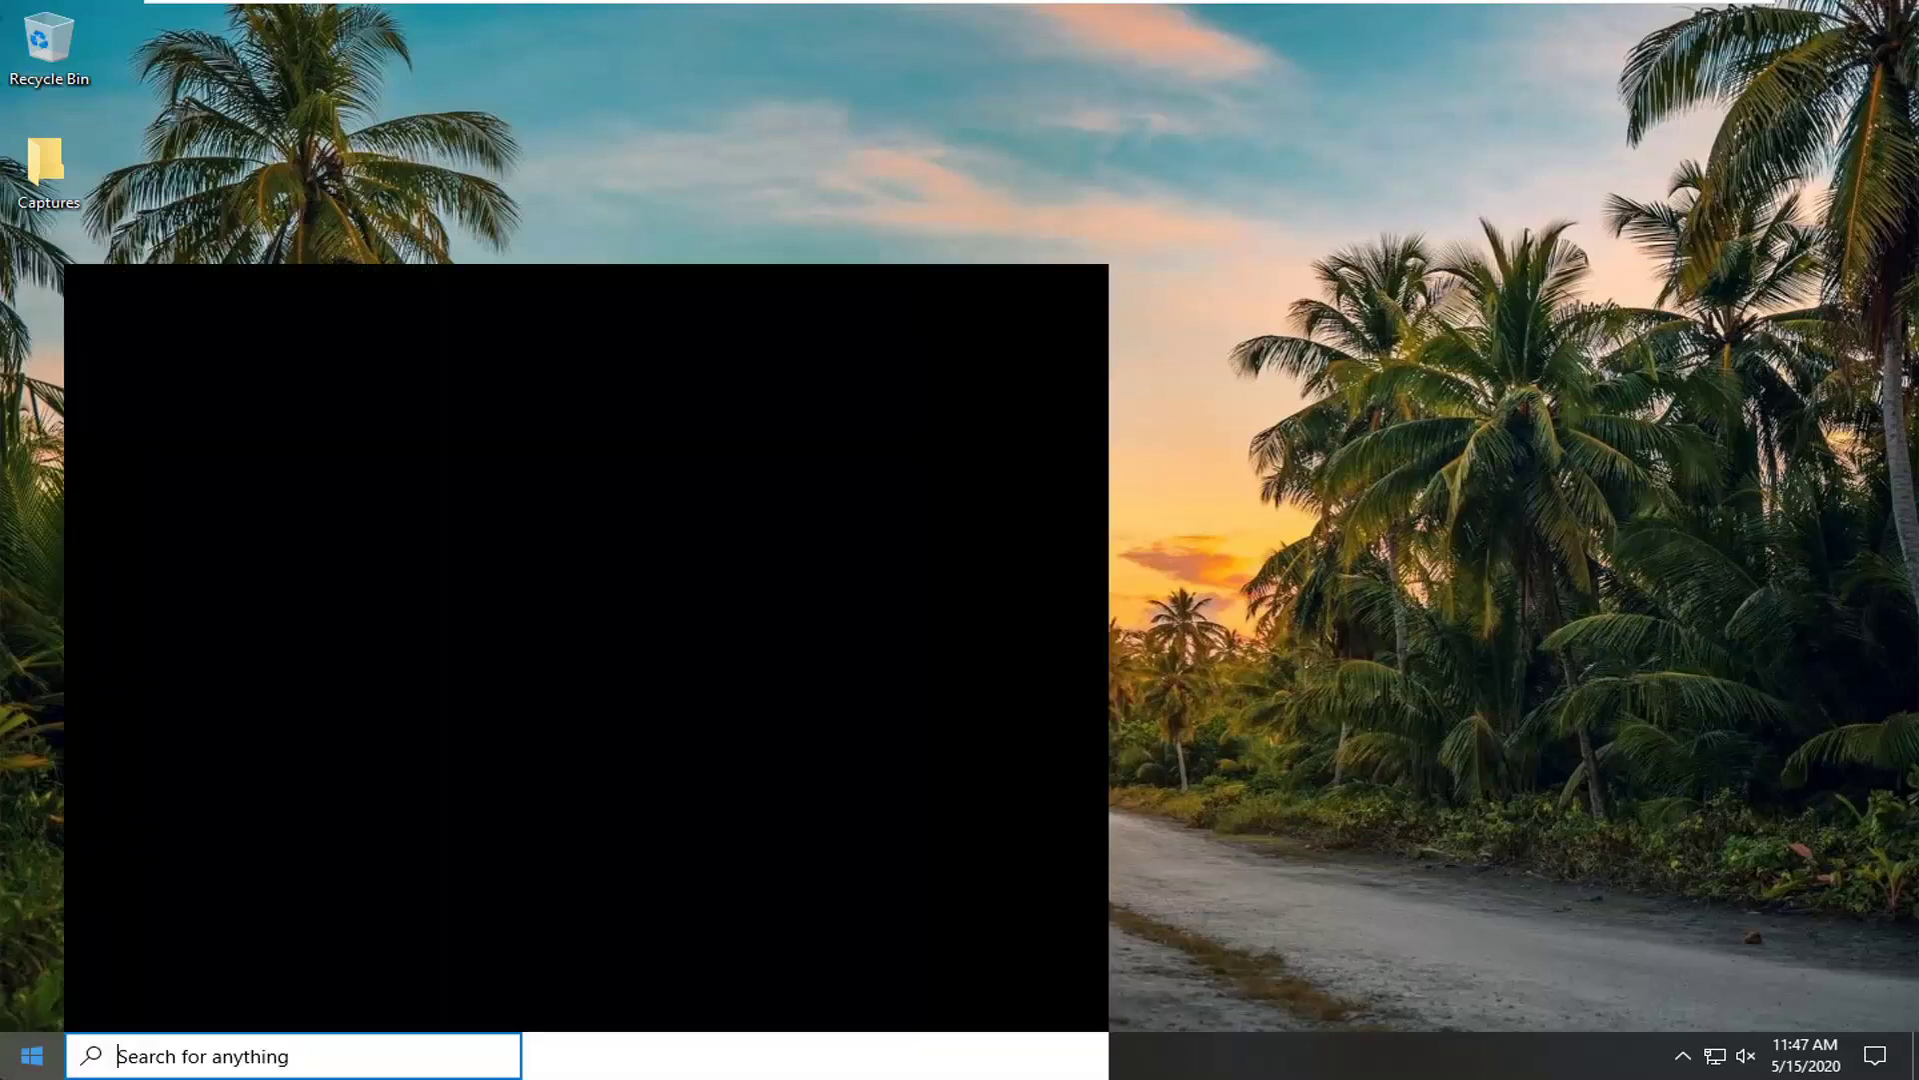
{"action": "type", "text": "regedit"}
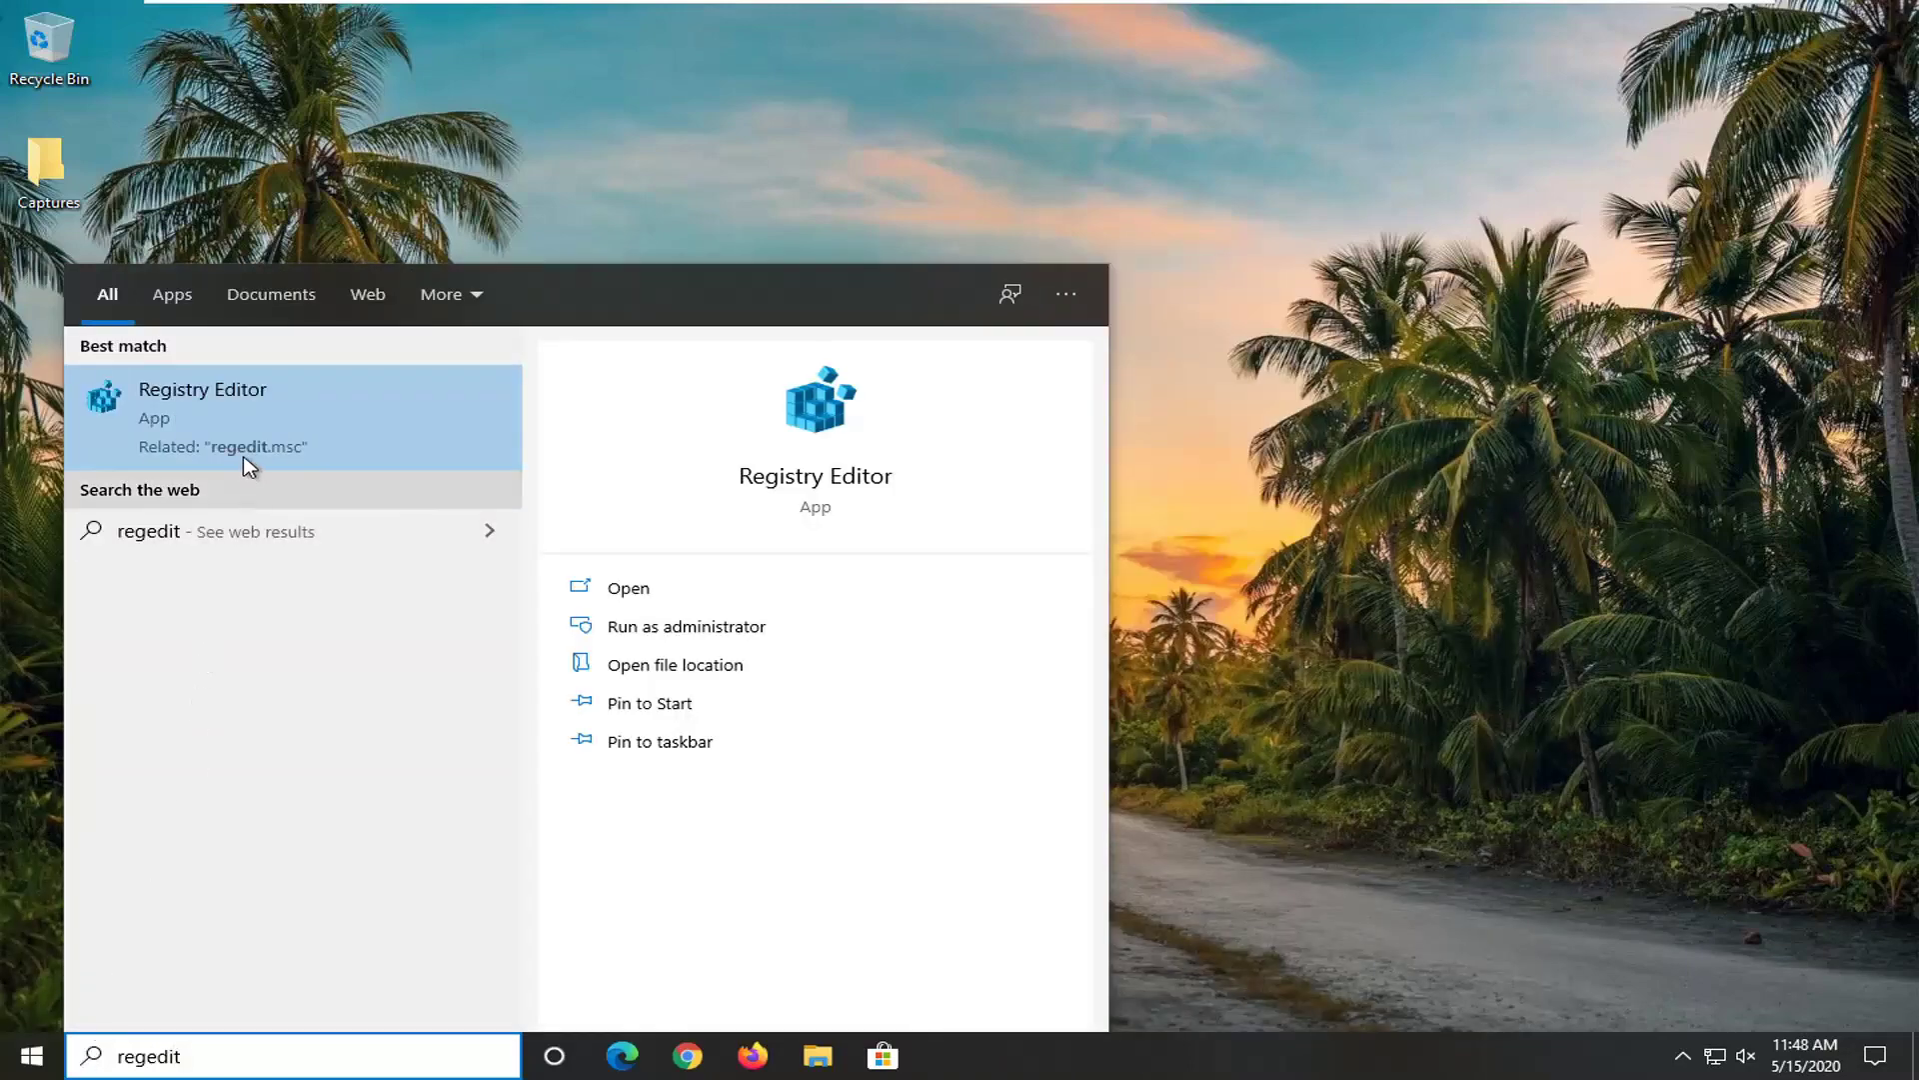
{"action": "right_click", "coordinate": [178, 404]}
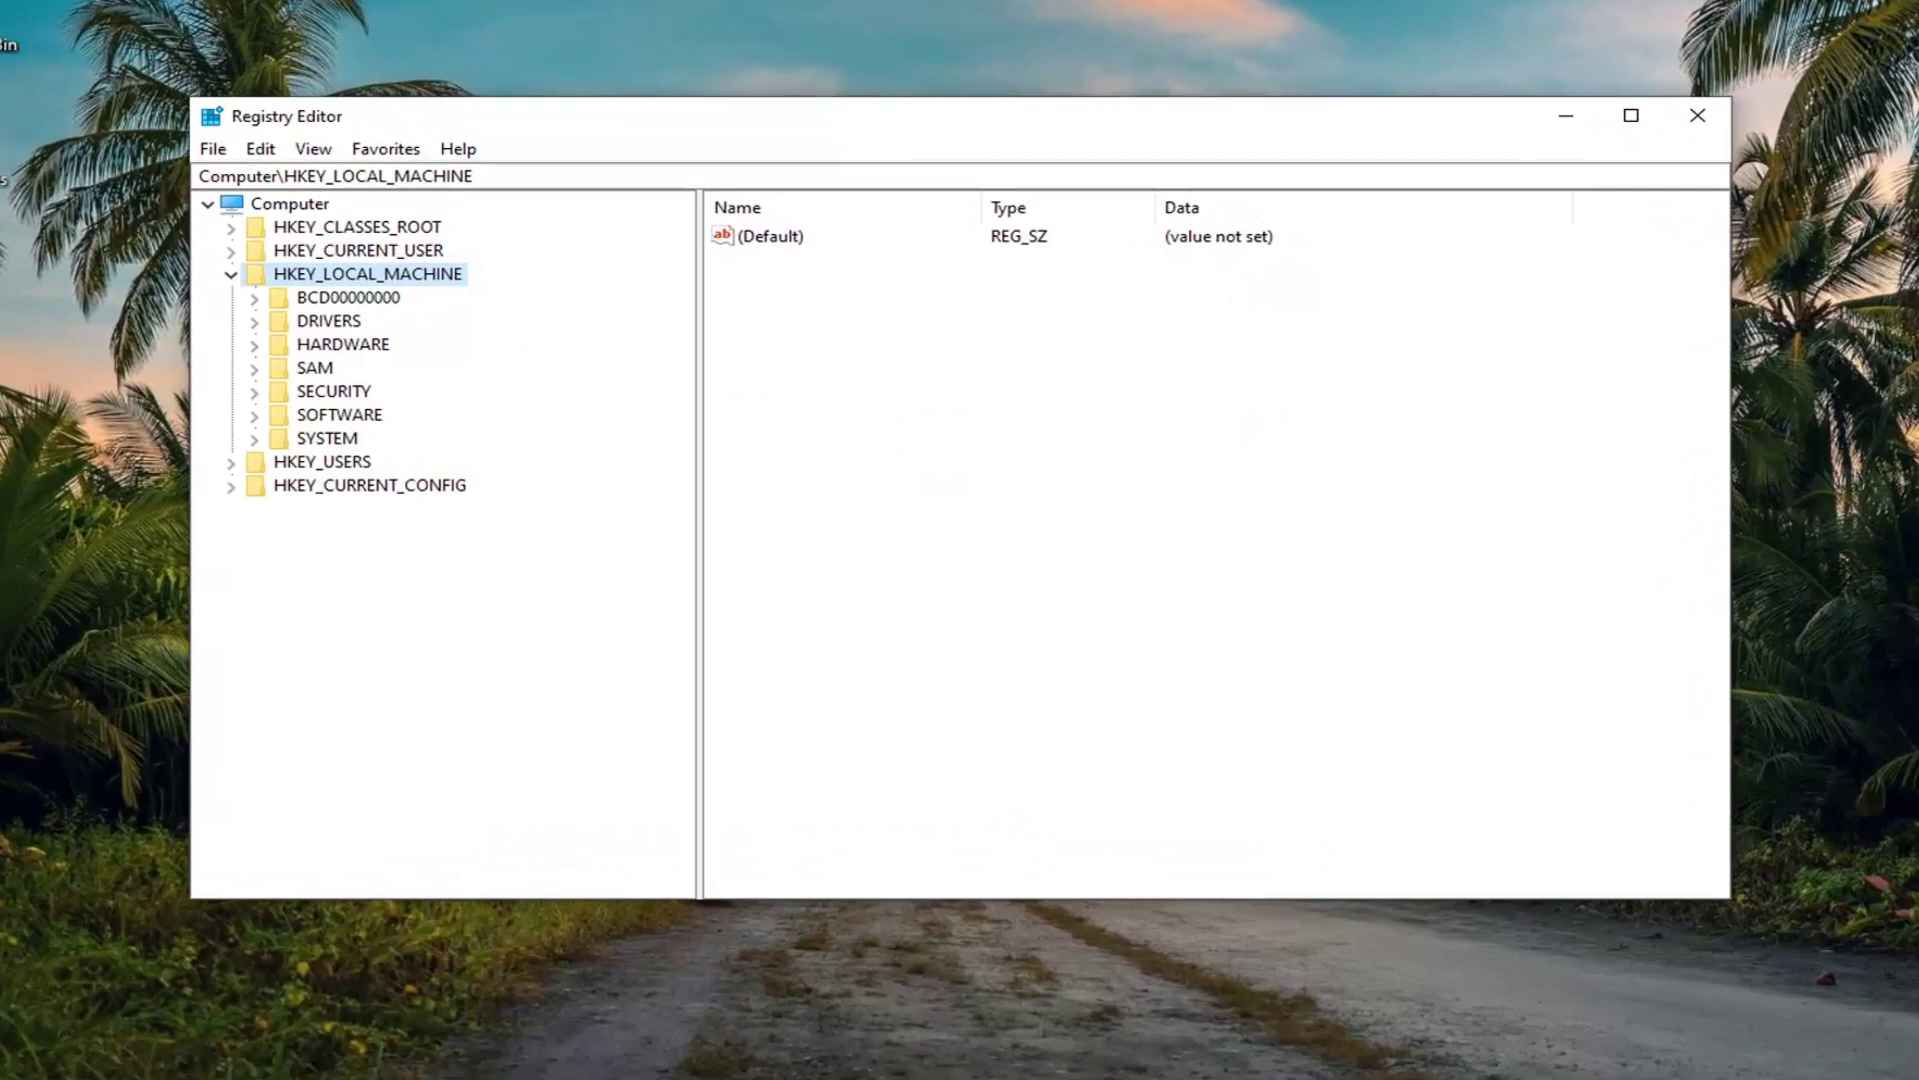
Step: Collapse HKEY_LOCAL_MACHINE, select the Computer root and reposition the Registry Editor window
{"action": "left_click", "coordinate": [274, 287]}
{"action": "left_click", "coordinate": [200, 177]}
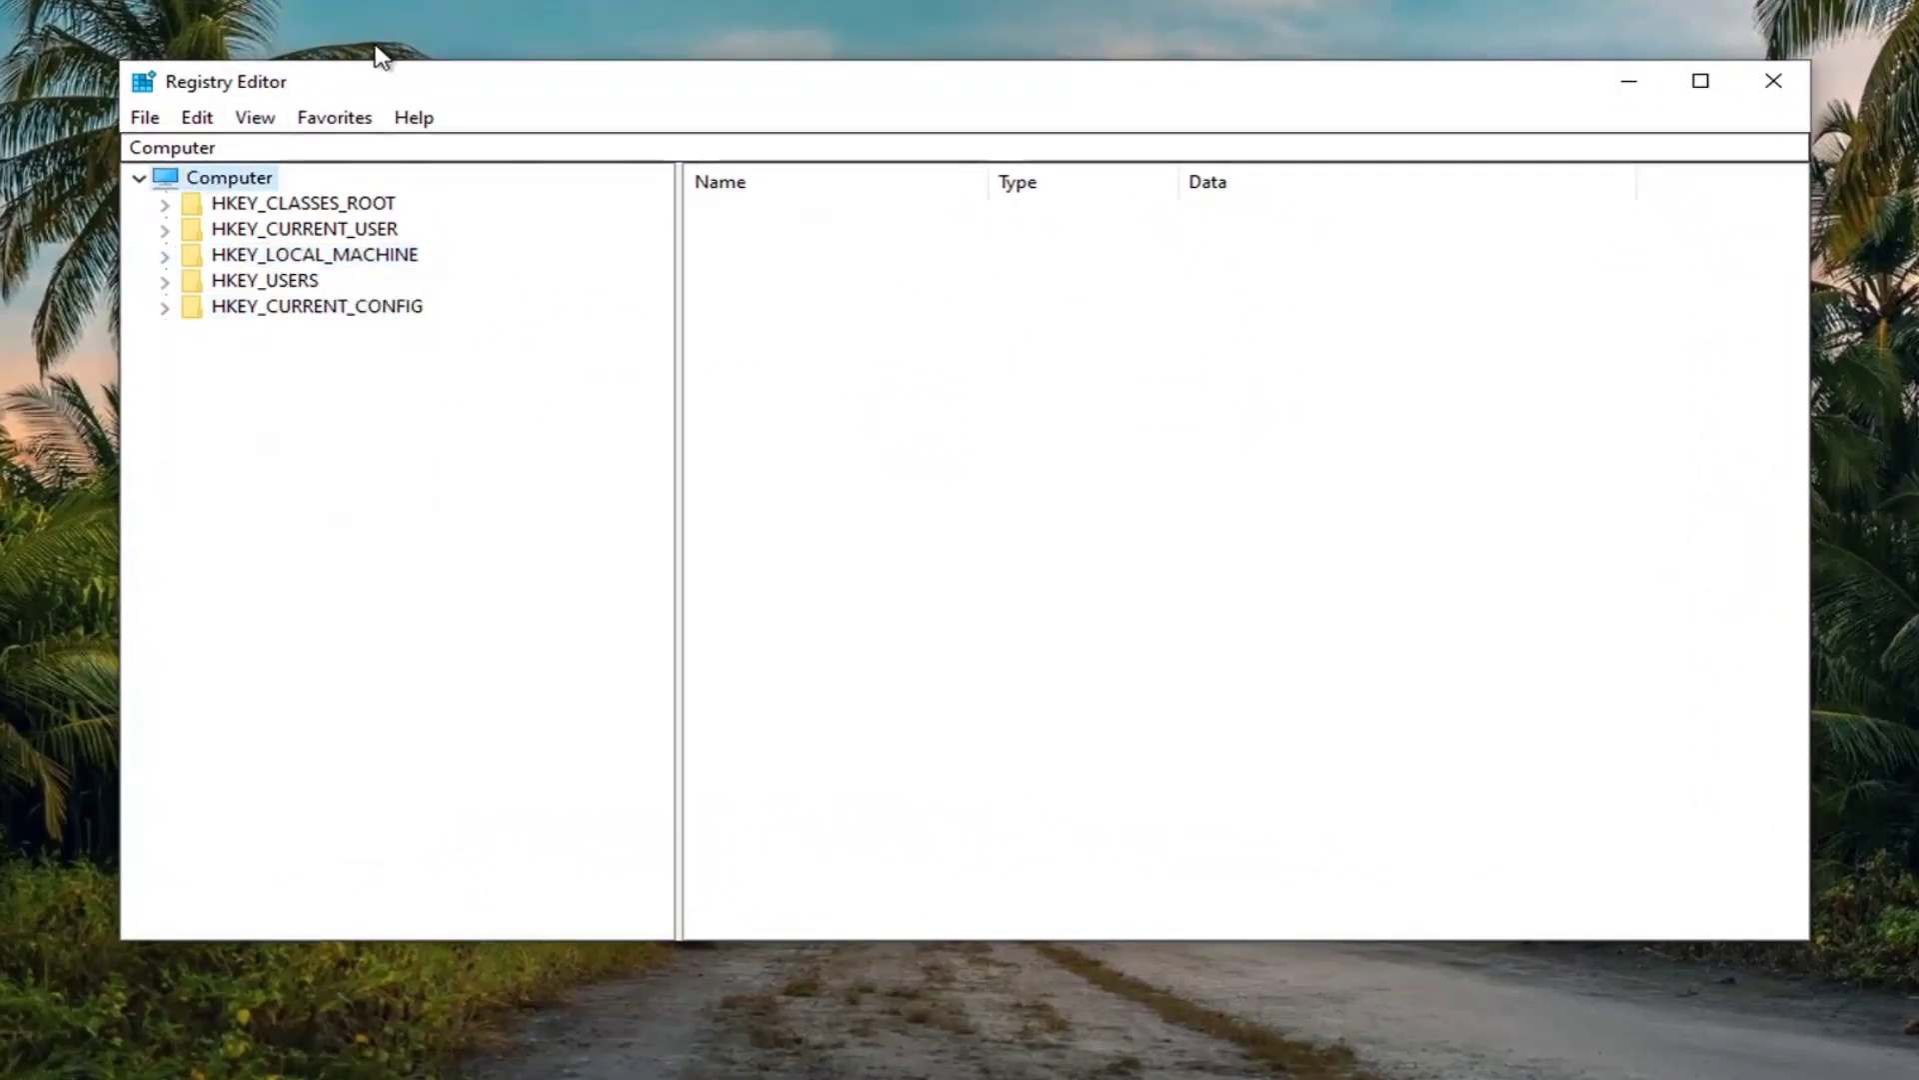
{"action": "left_click_drag", "start_coordinate": [428, 70], "coordinate": [440, 53]}
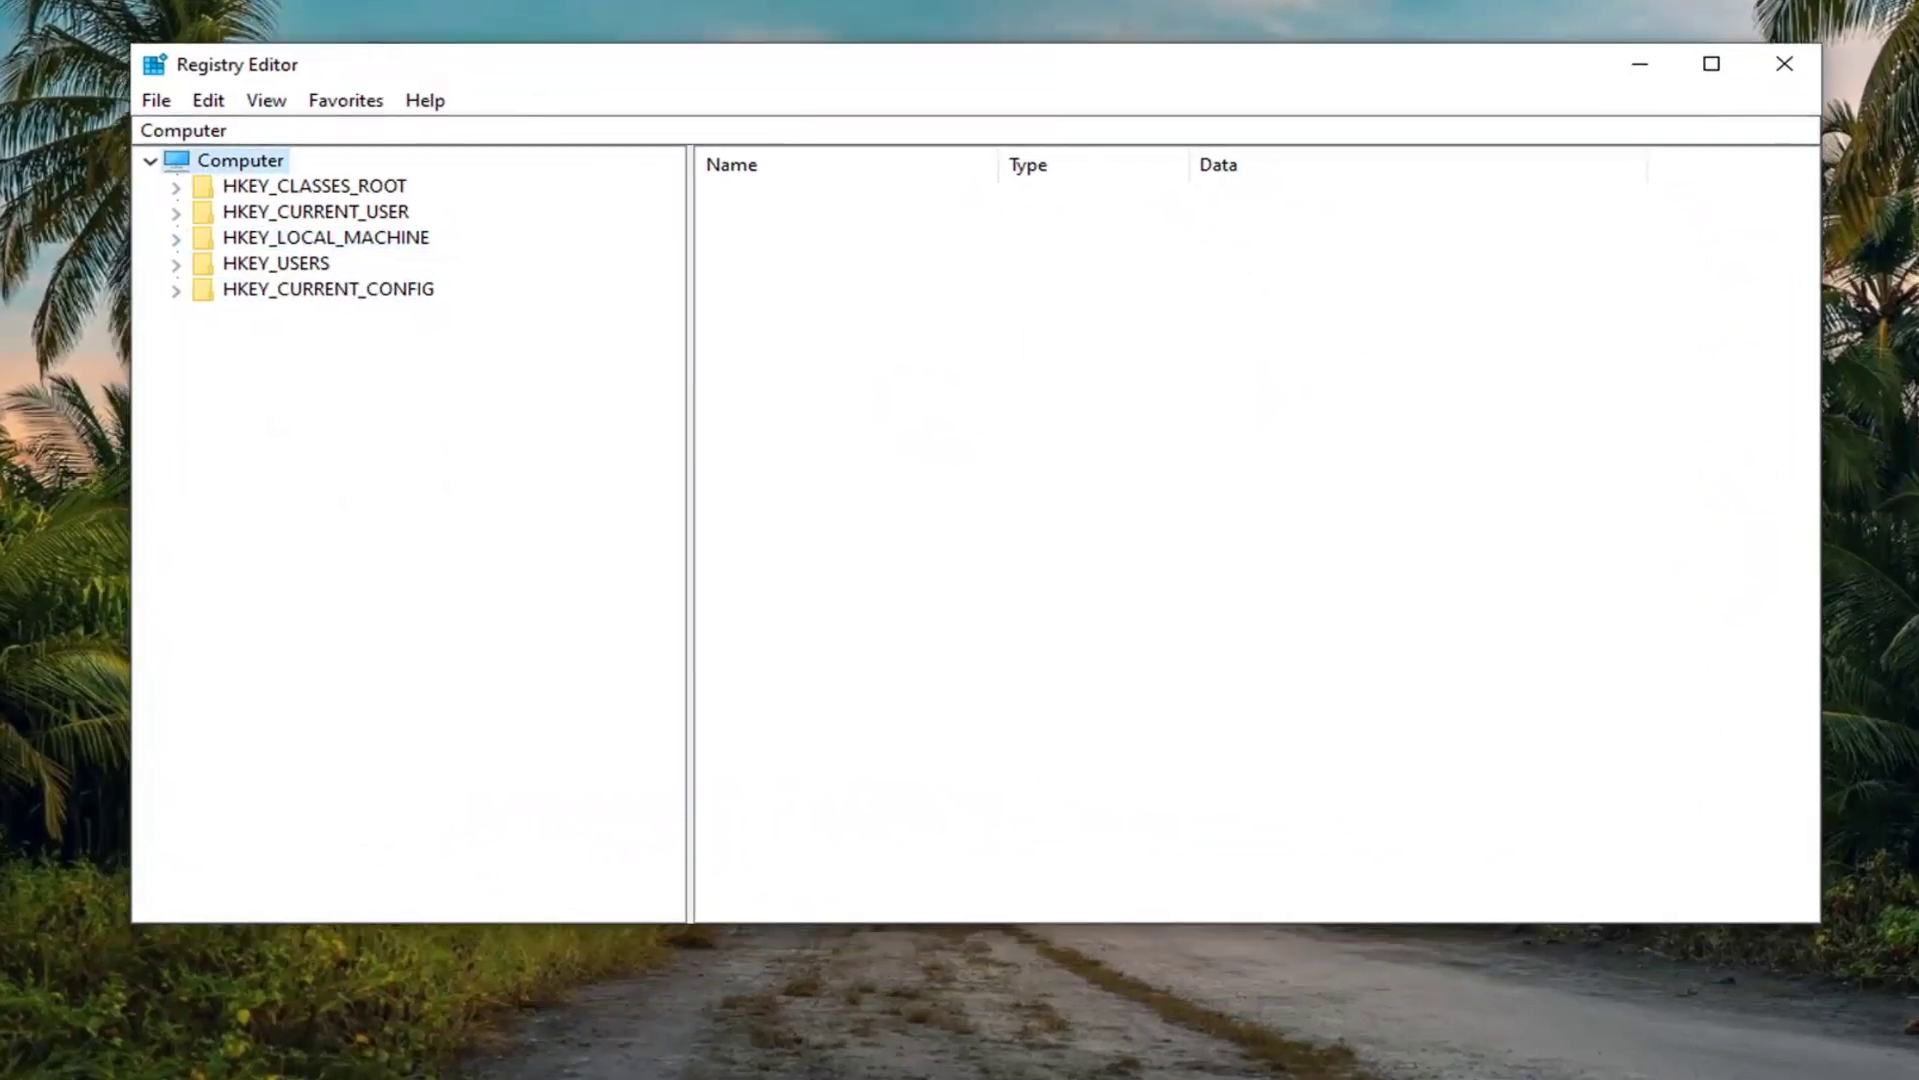
Step: Open the File > Export and File > Import dialogs, cancelling both without changes
{"action": "left_click", "coordinate": [157, 103]}
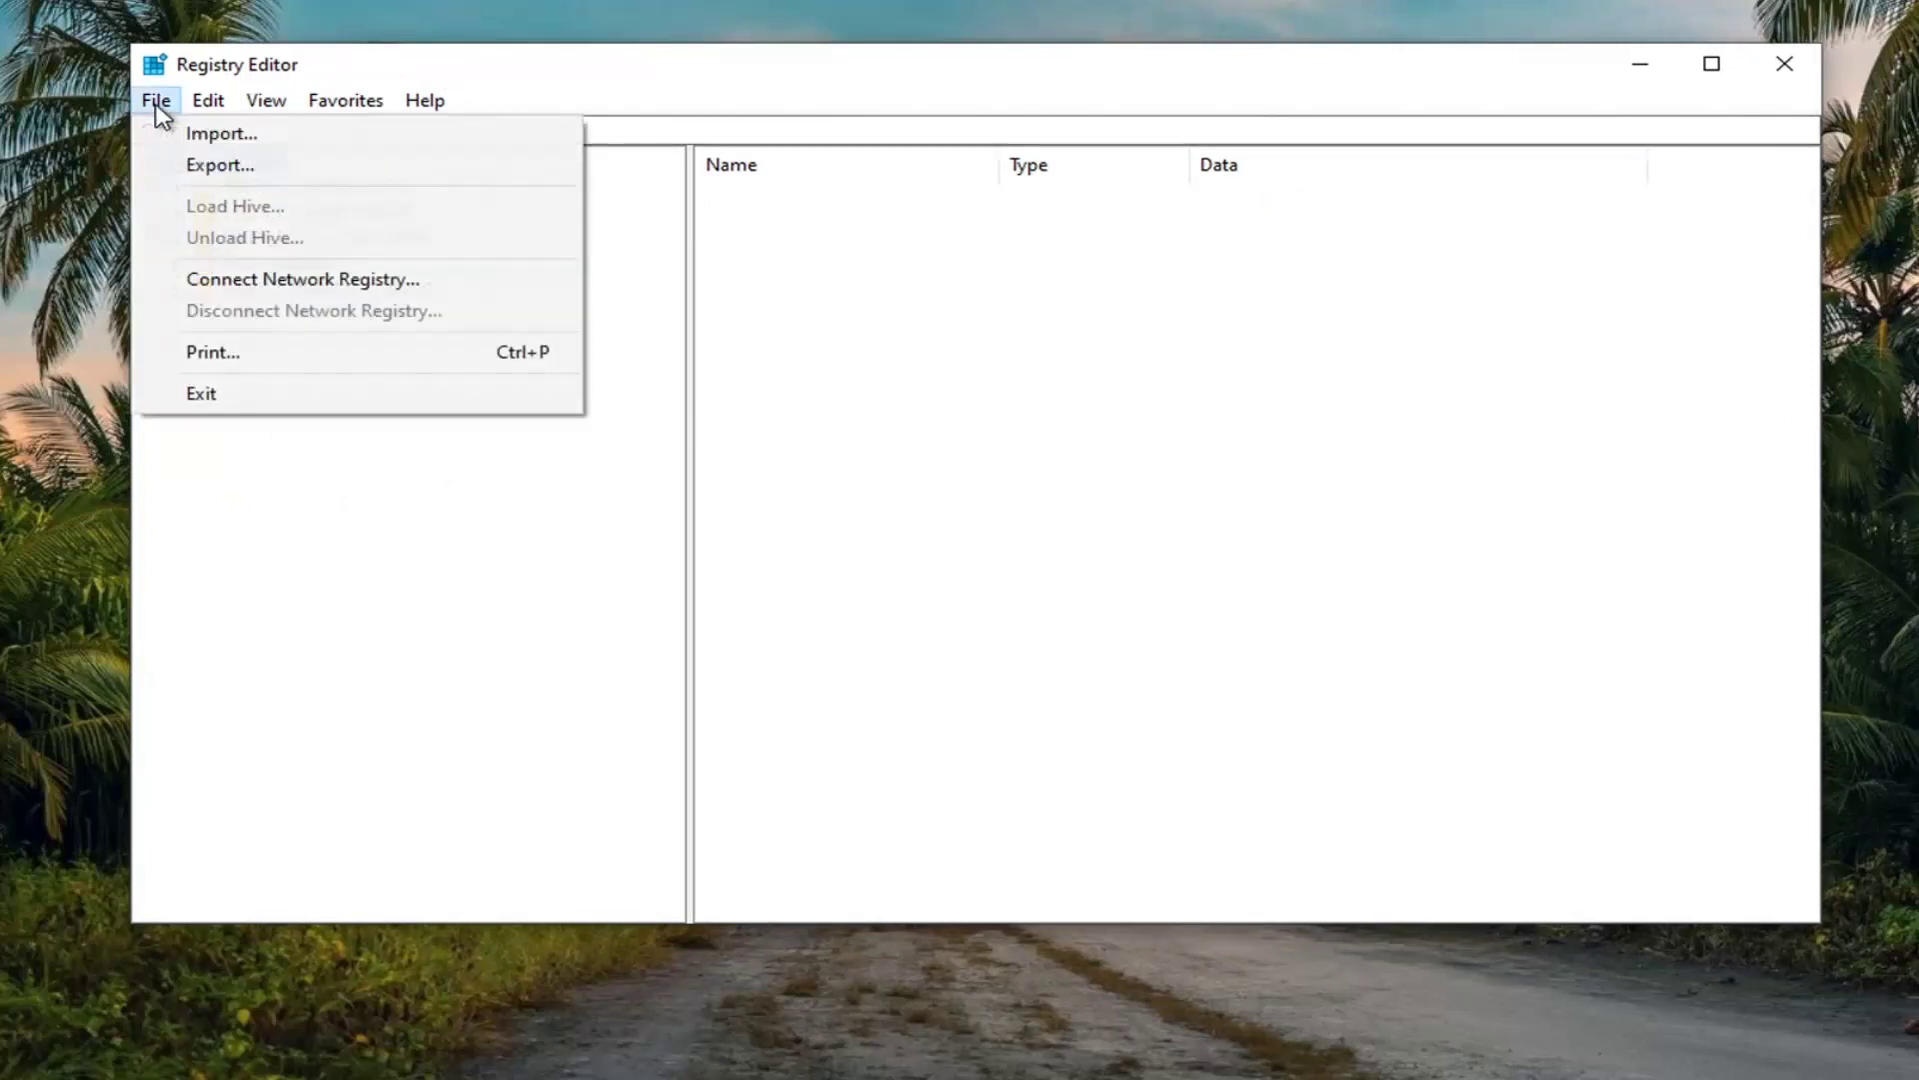
{"action": "left_click", "coordinate": [189, 164]}
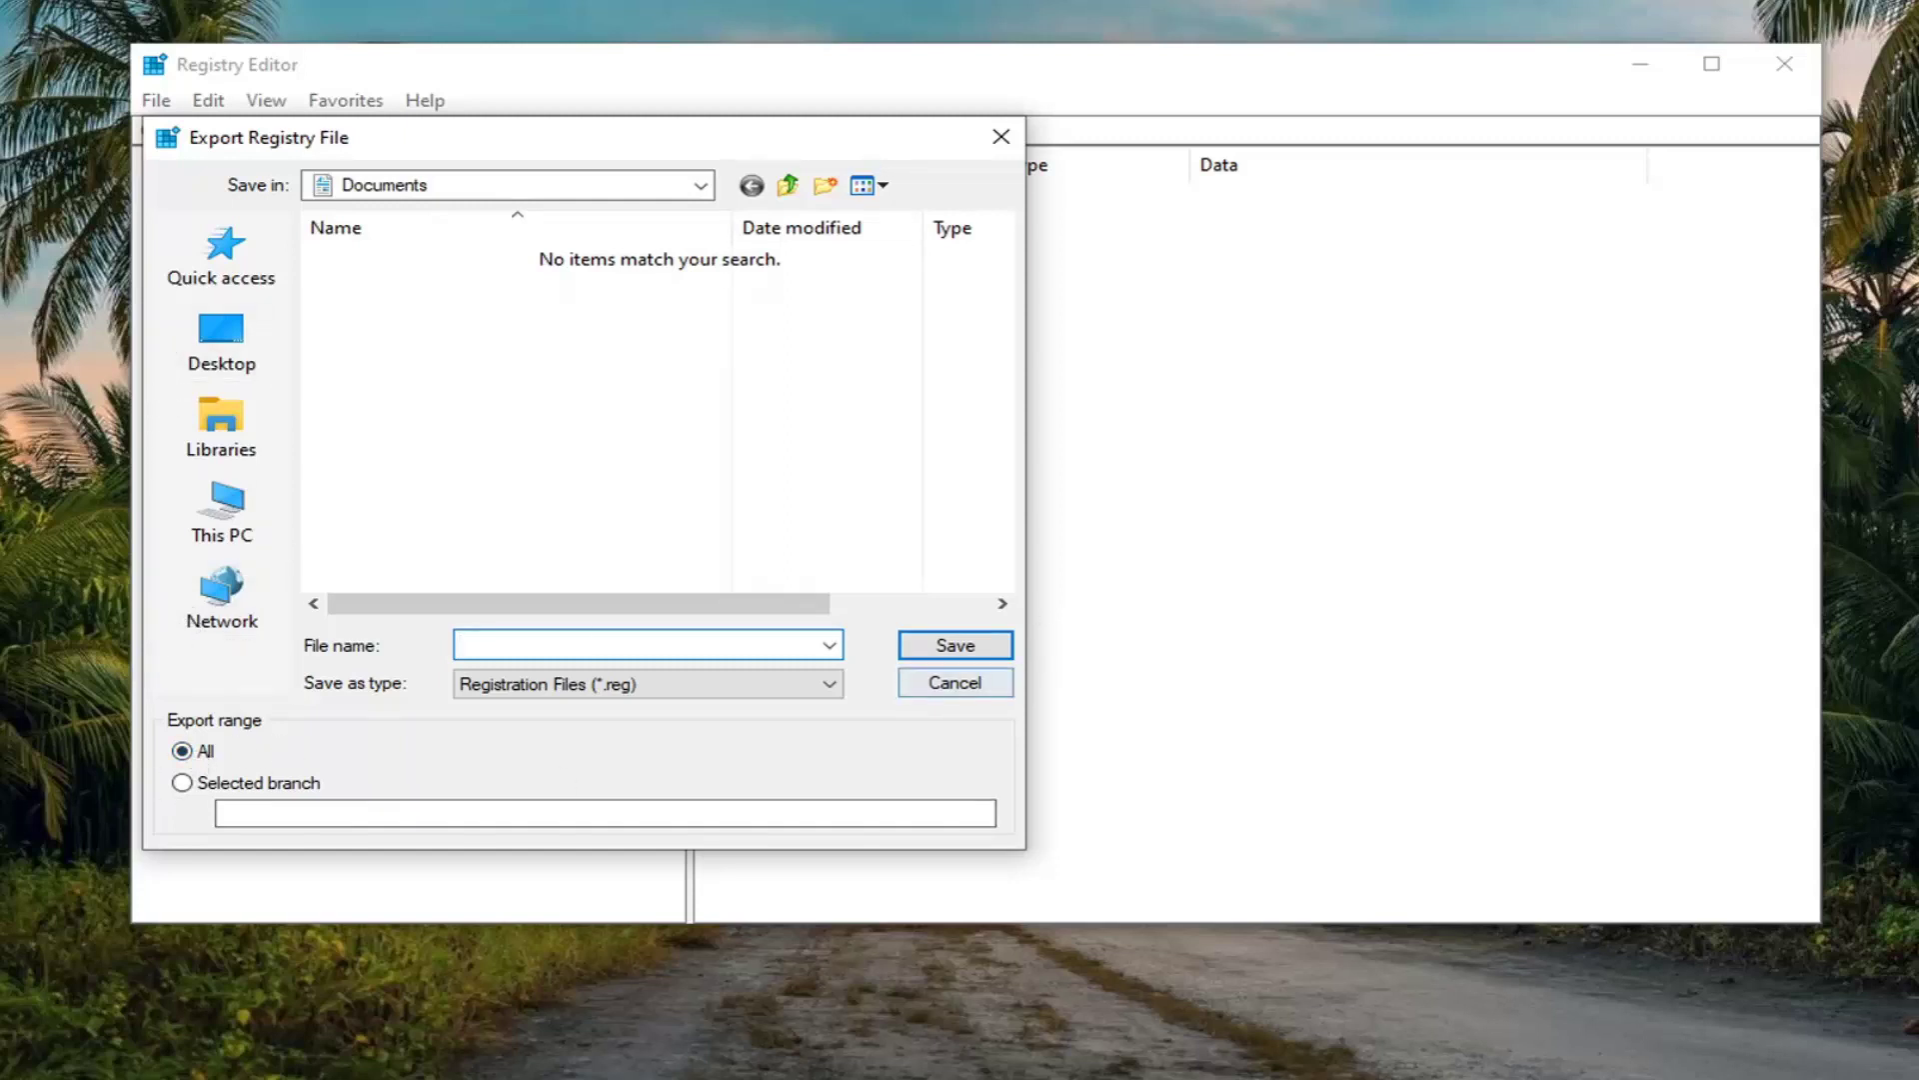
{"action": "left_click", "coordinate": [960, 686]}
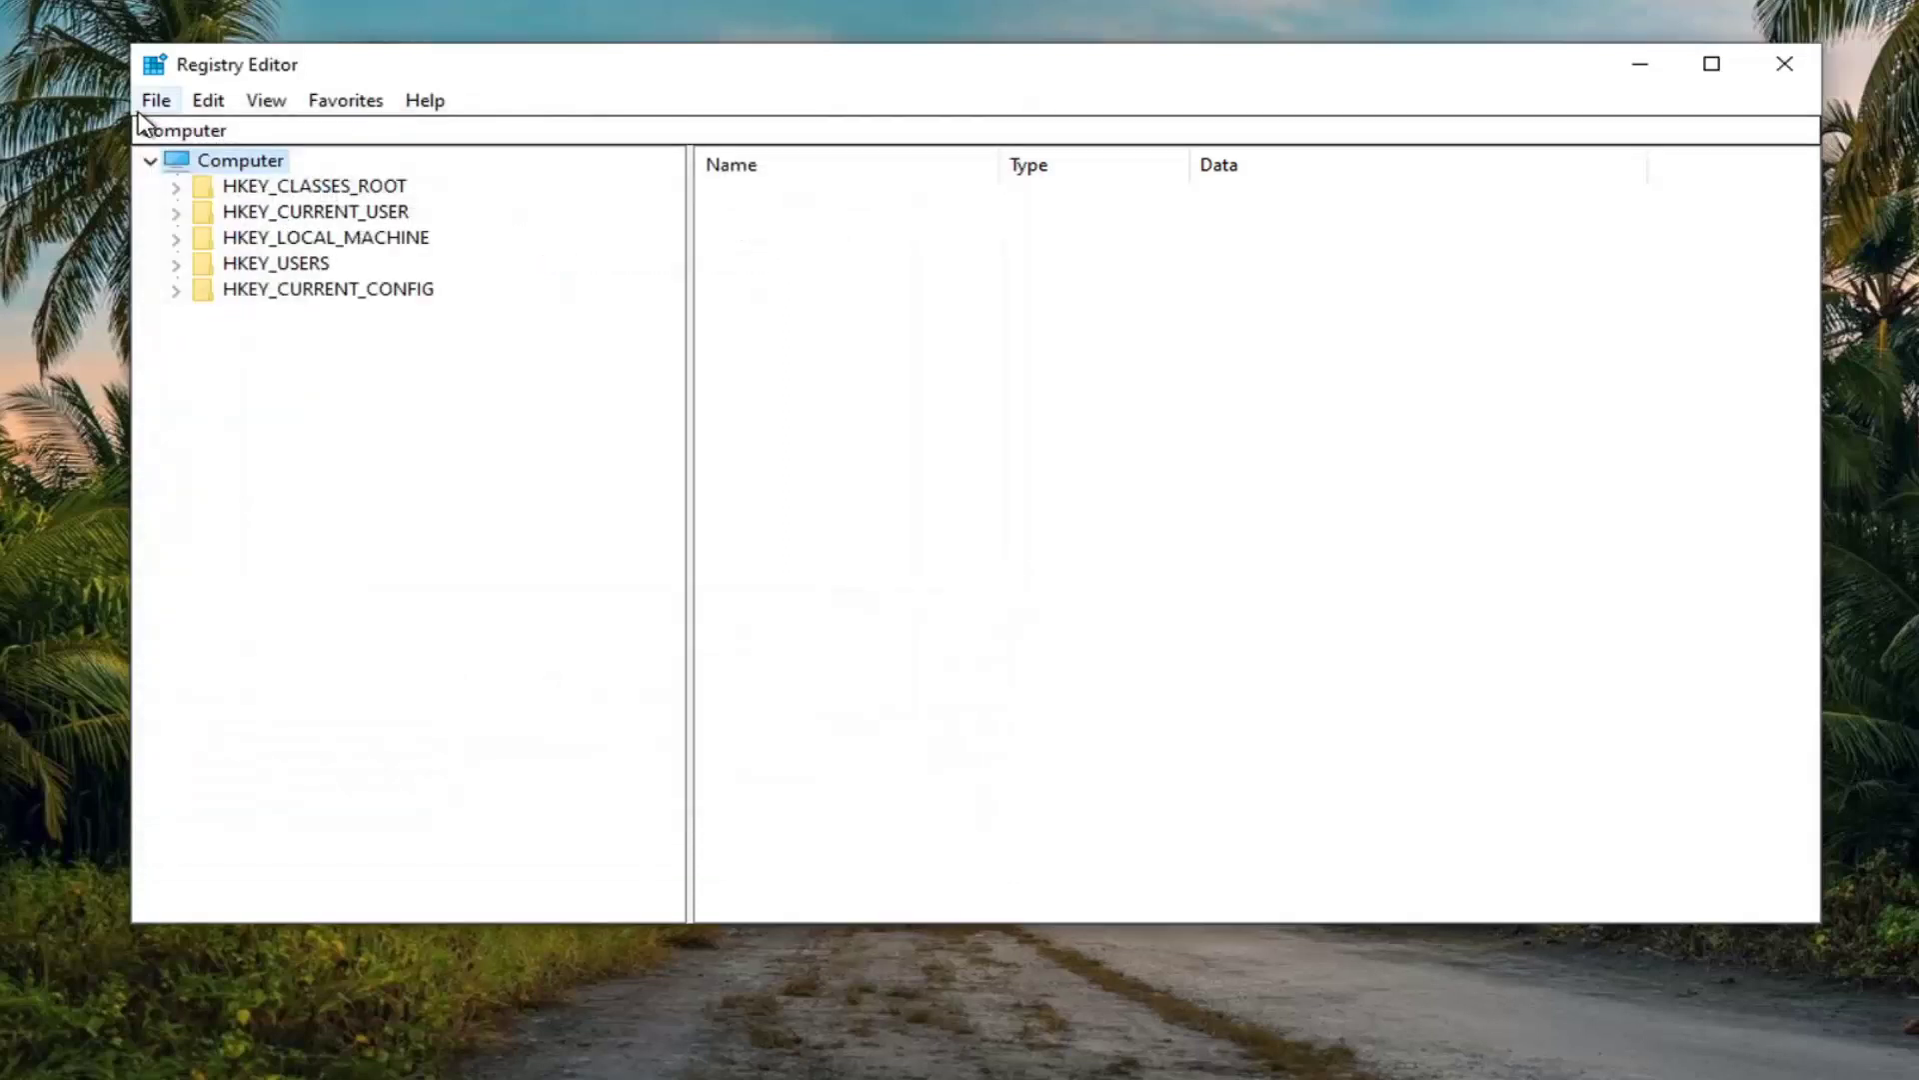
{"action": "left_click", "coordinate": [148, 108]}
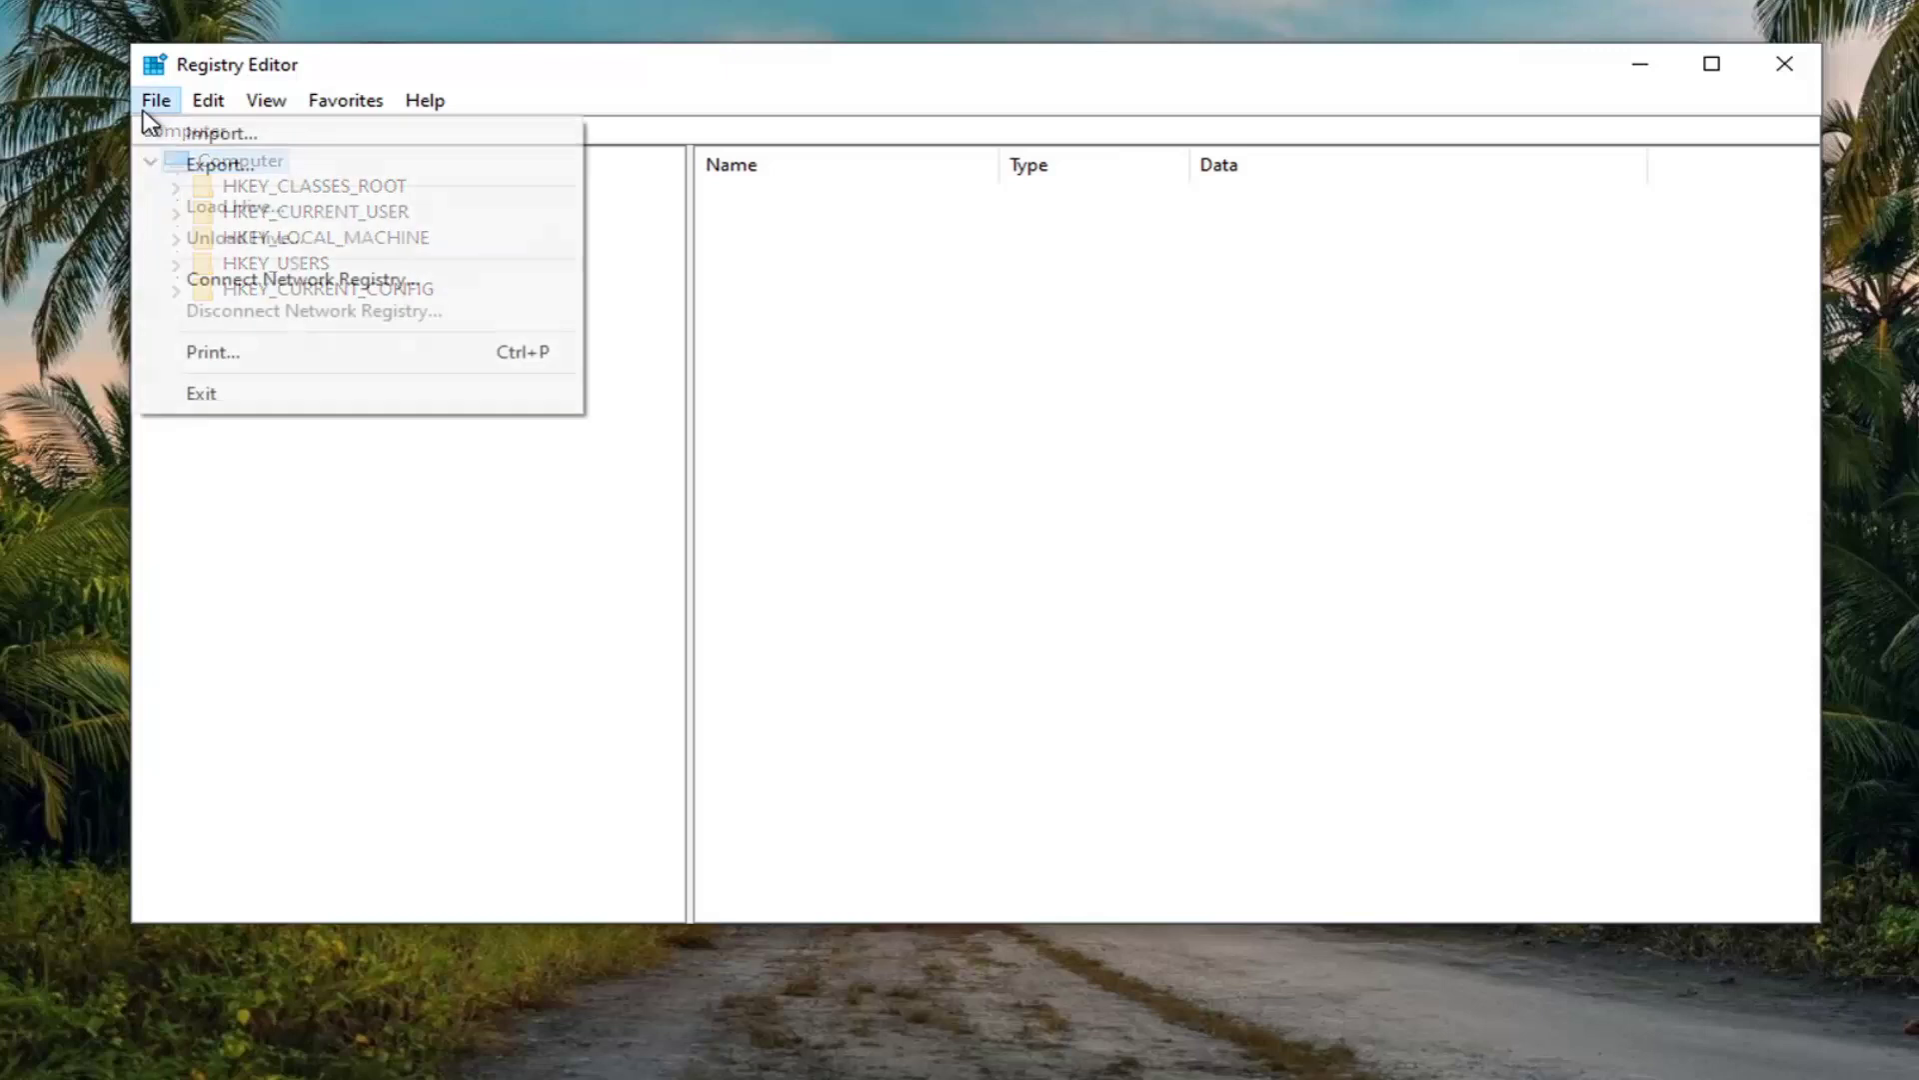
{"action": "left_click", "coordinate": [222, 135]}
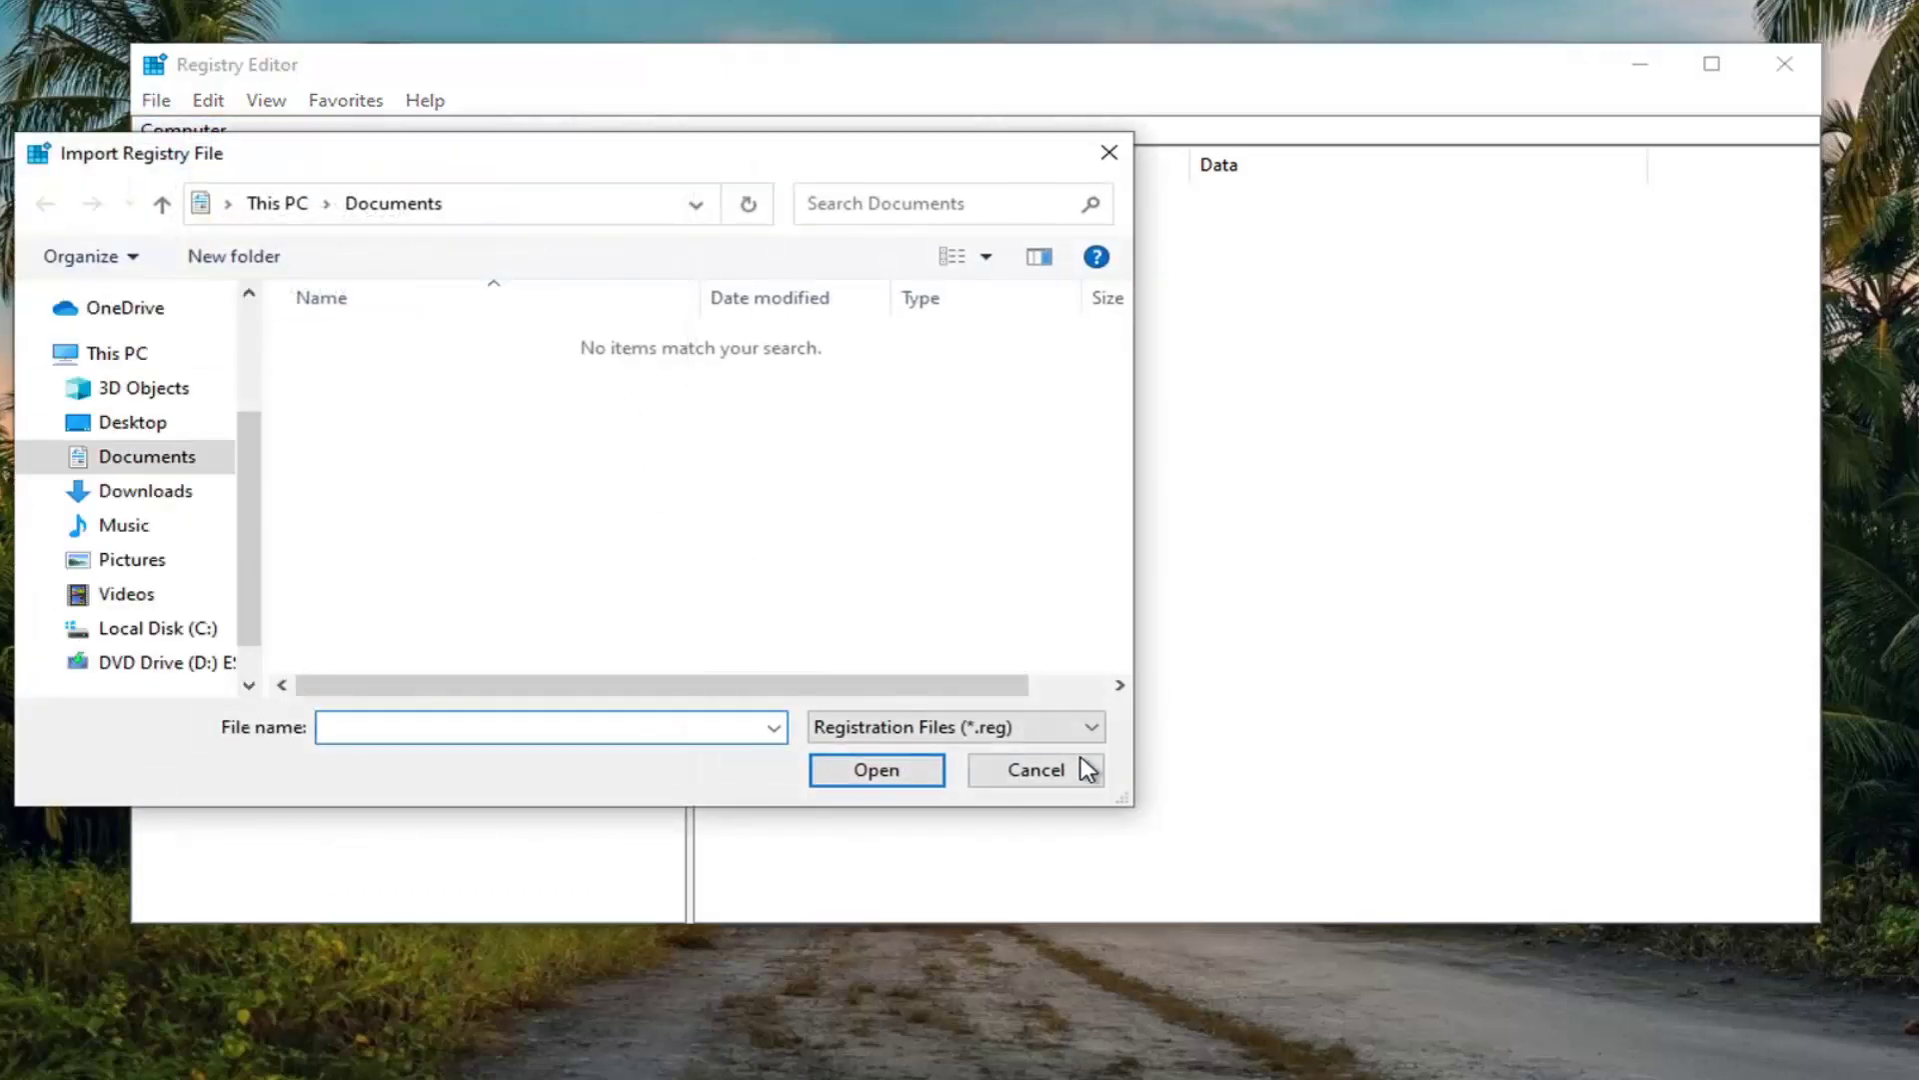
{"action": "left_click", "coordinate": [1085, 772]}
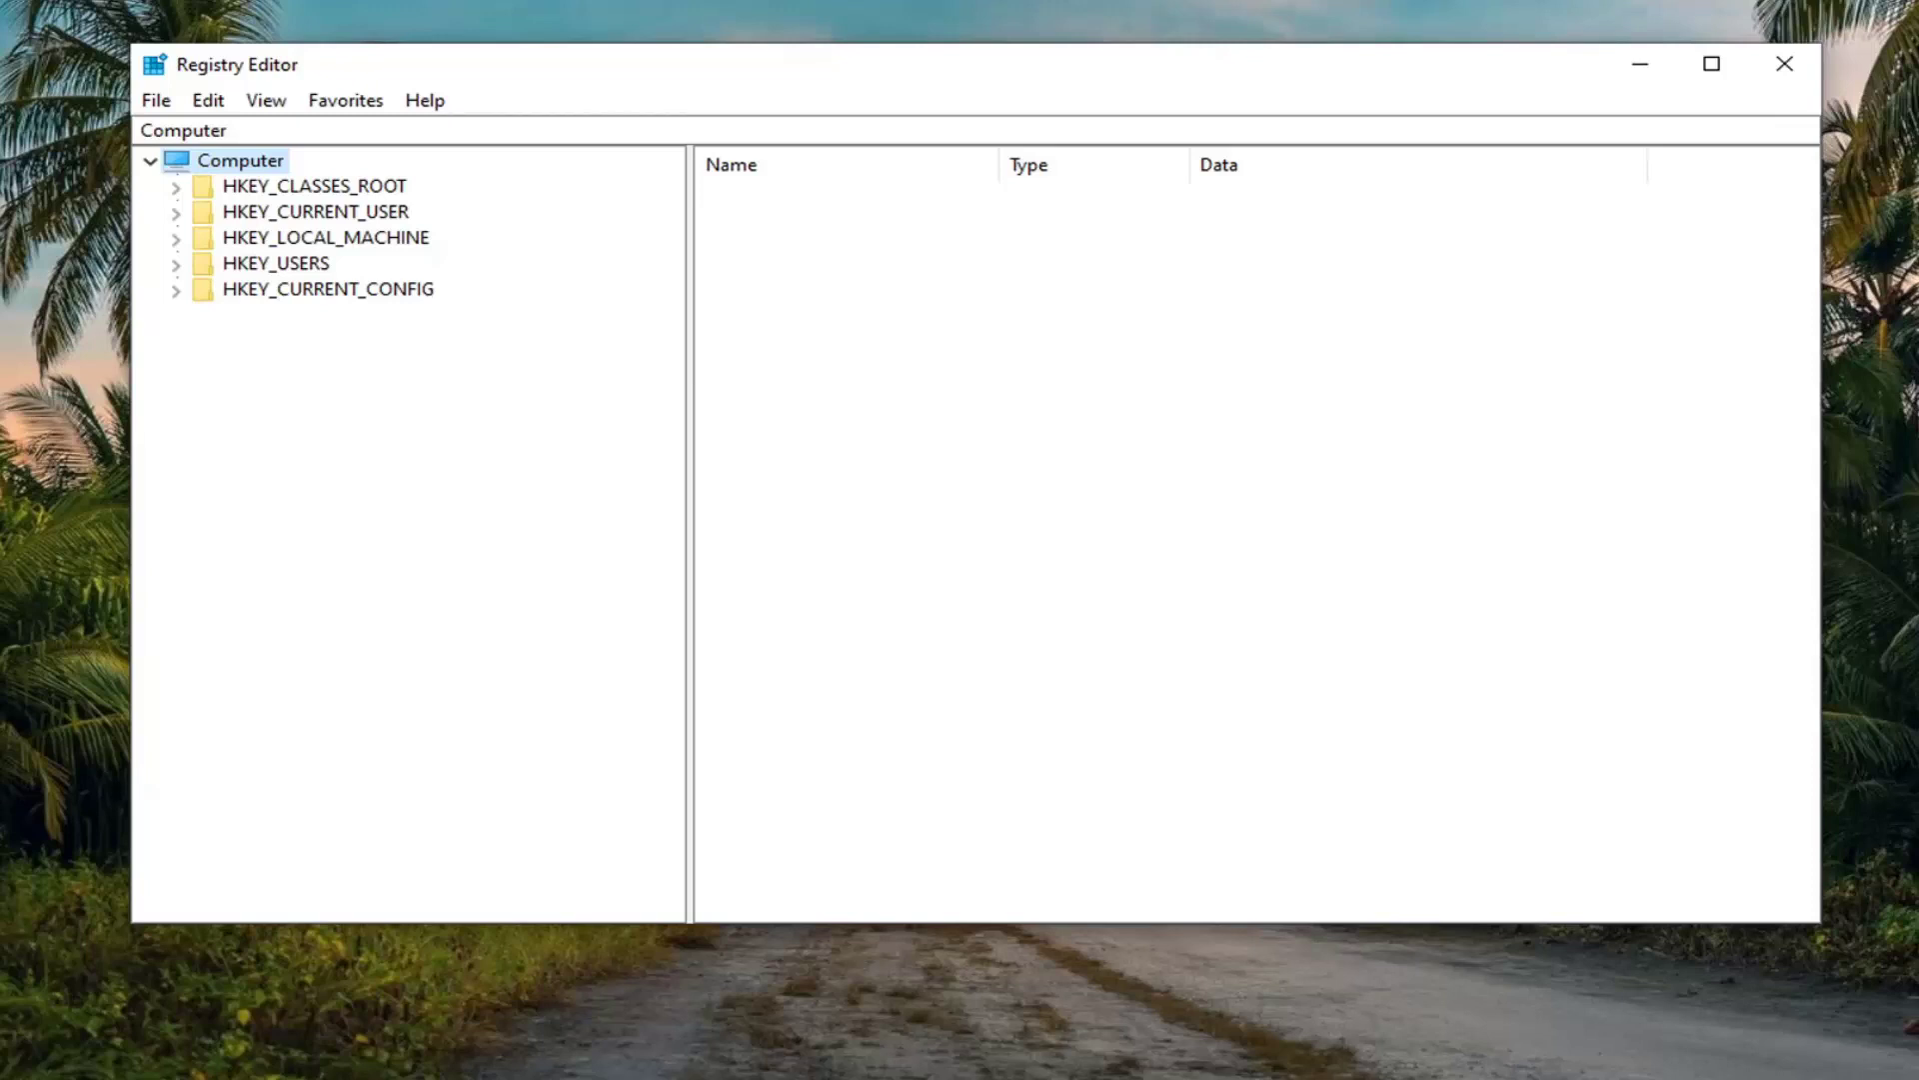
Step: Expand HKEY_LOCAL_MACHINE, SYSTEM, CurrentControlSet and Services in the key tree
{"action": "double_click", "coordinate": [351, 245]}
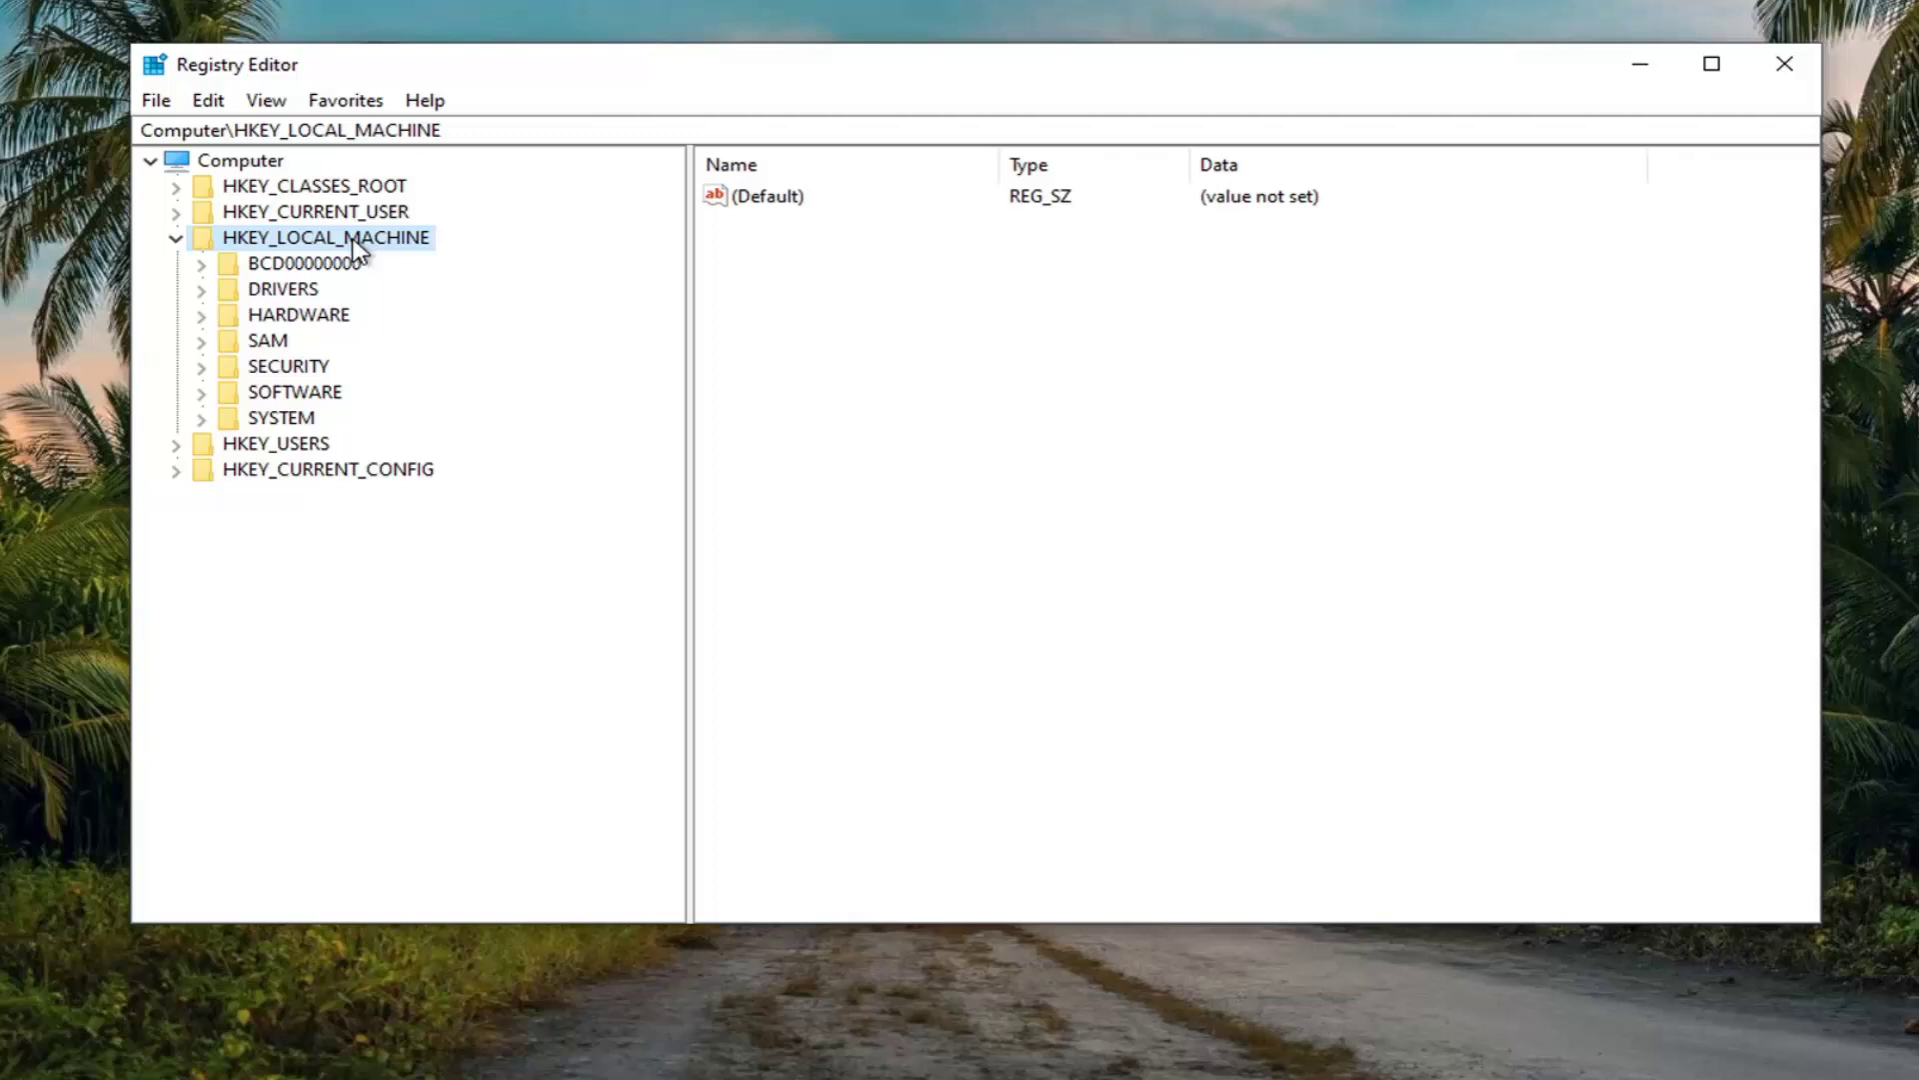
{"action": "double_click", "coordinate": [285, 420]}
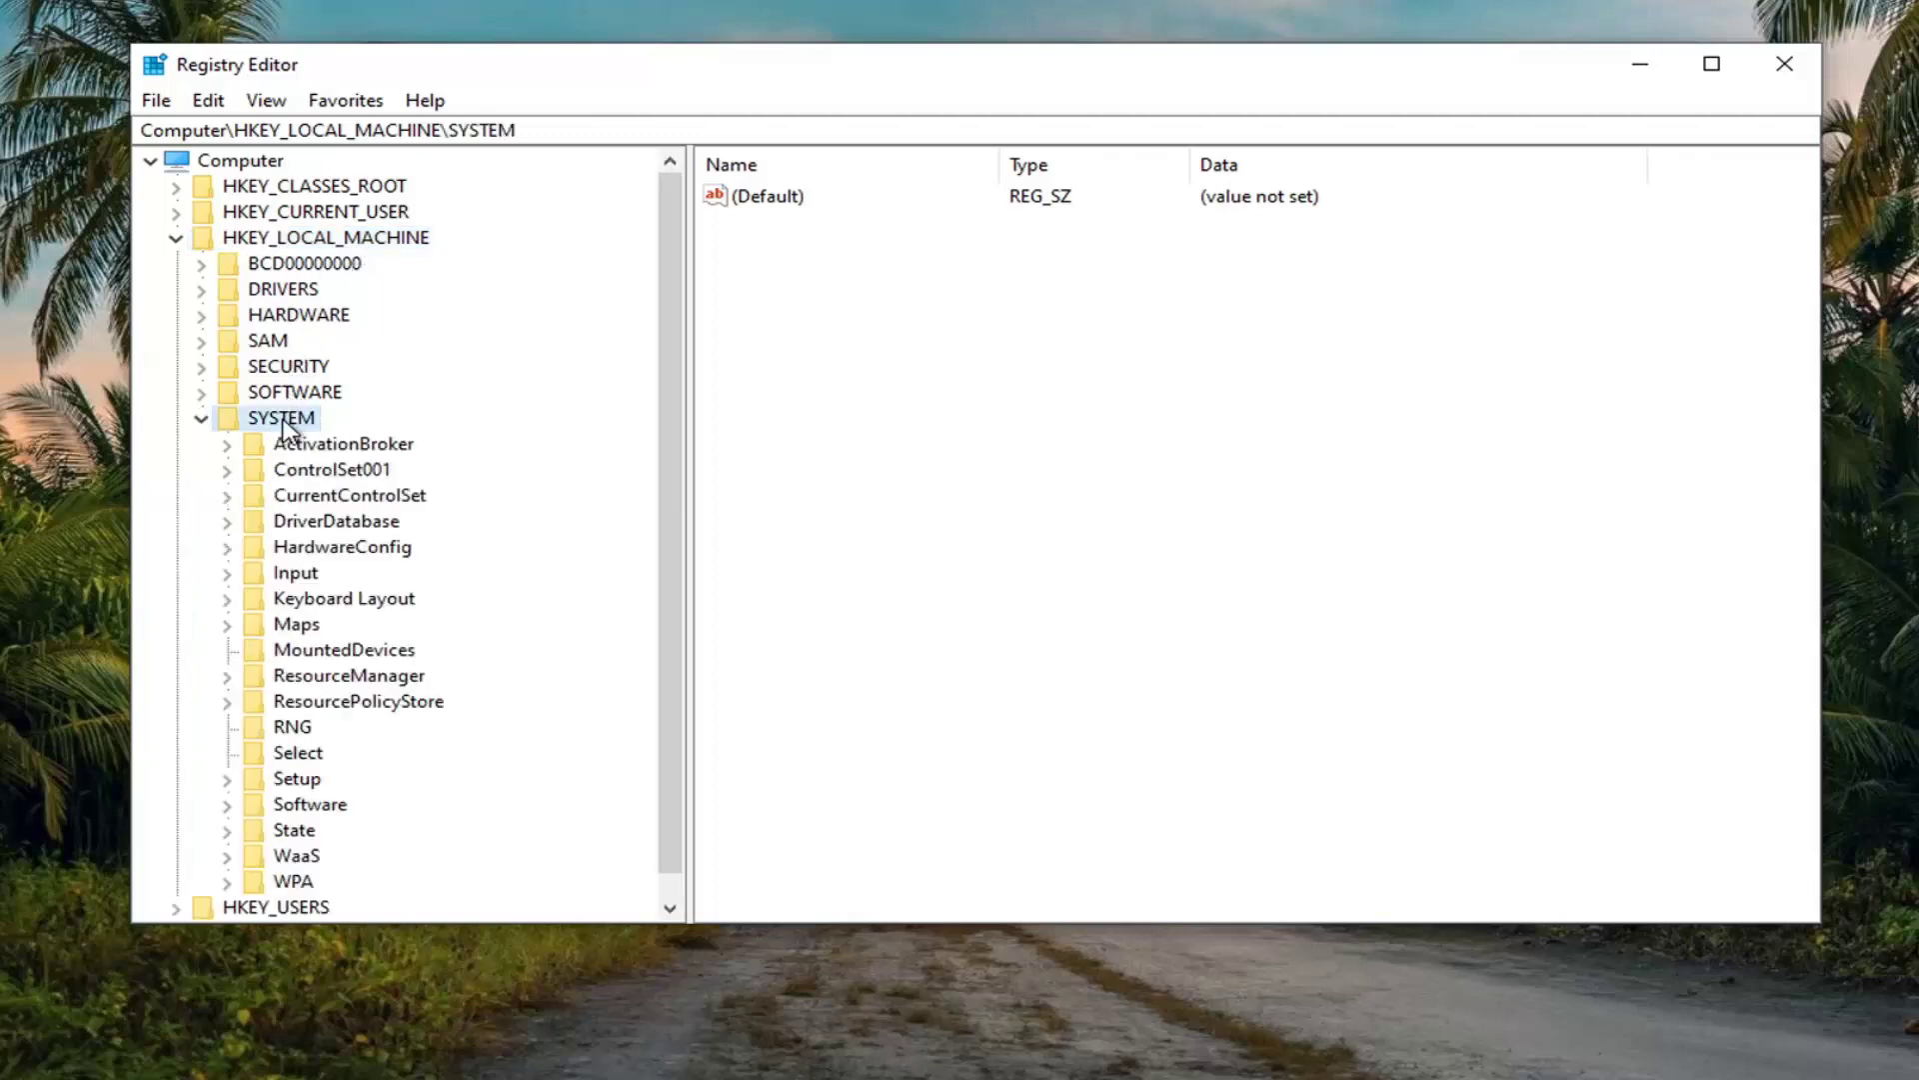
{"action": "double_click", "coordinate": [313, 496]}
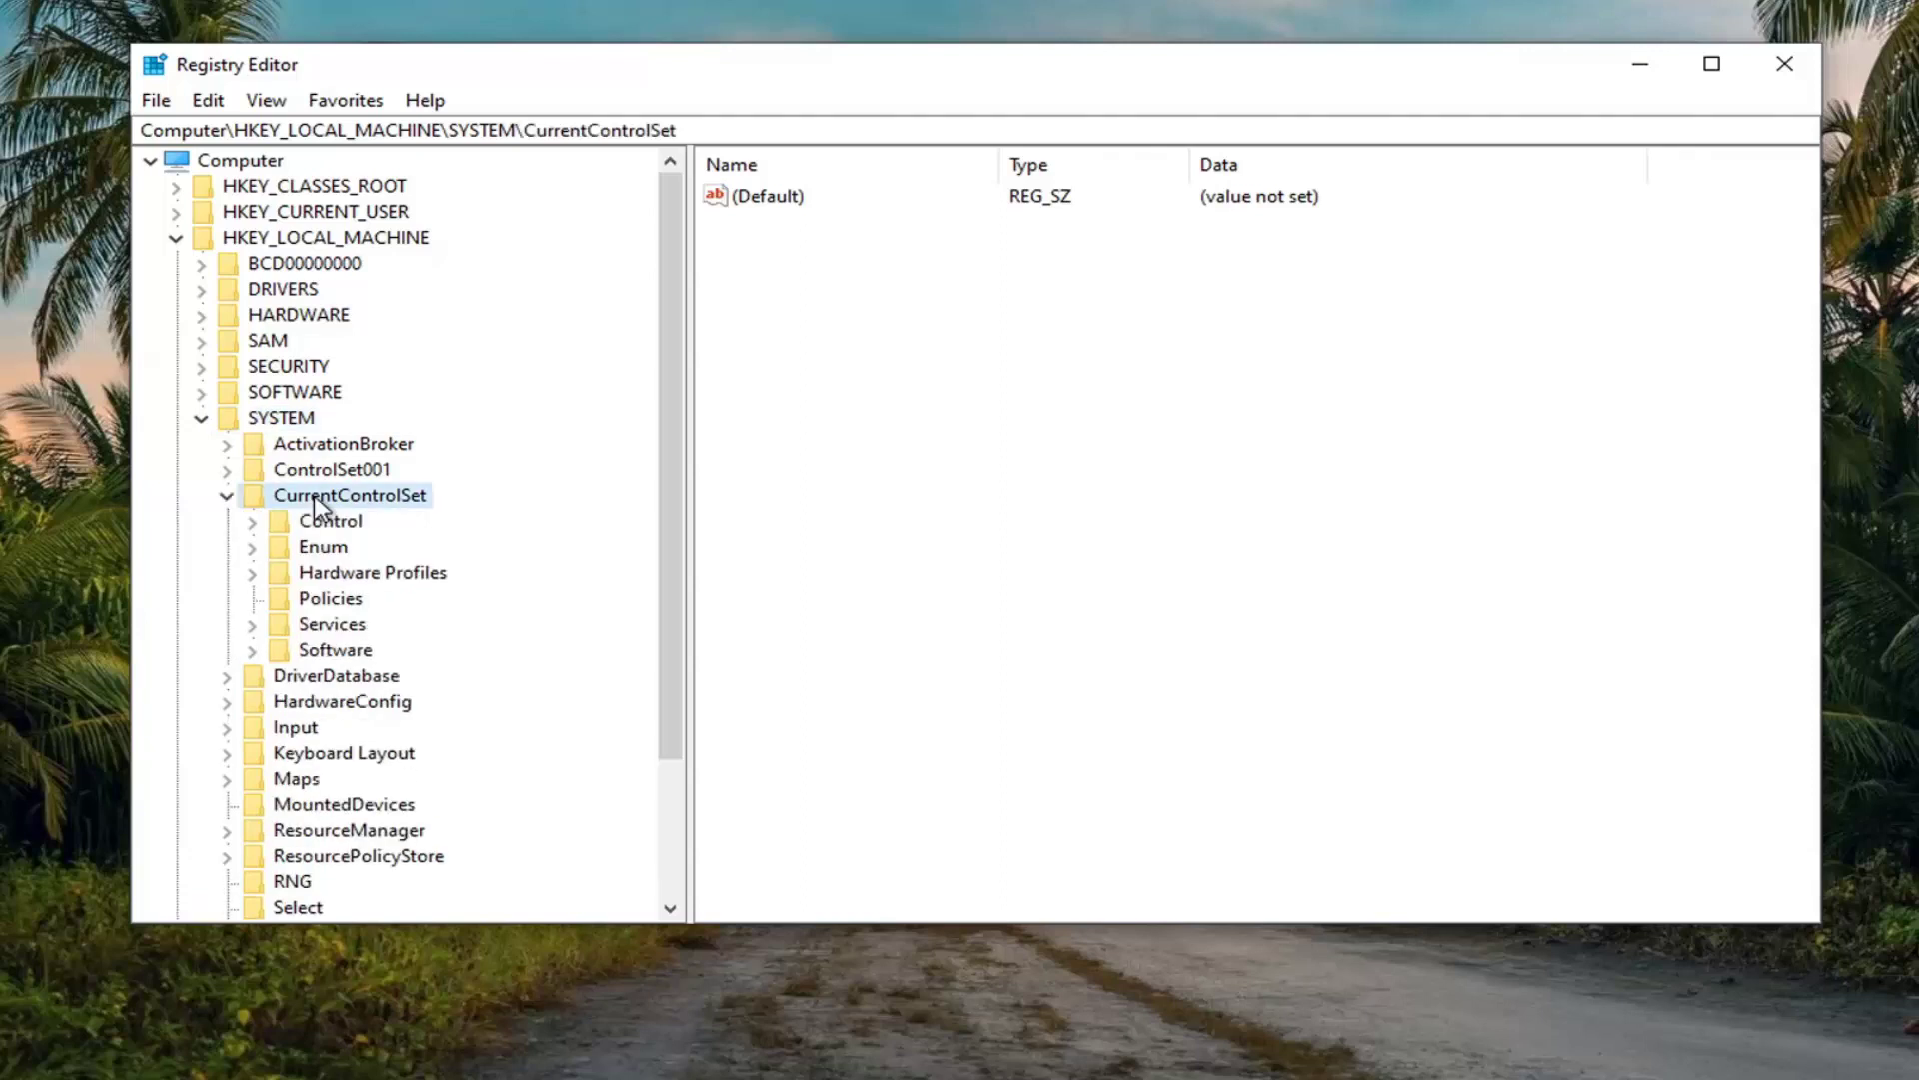
{"action": "left_click", "coordinate": [323, 627]}
{"action": "double_click", "coordinate": [322, 627]}
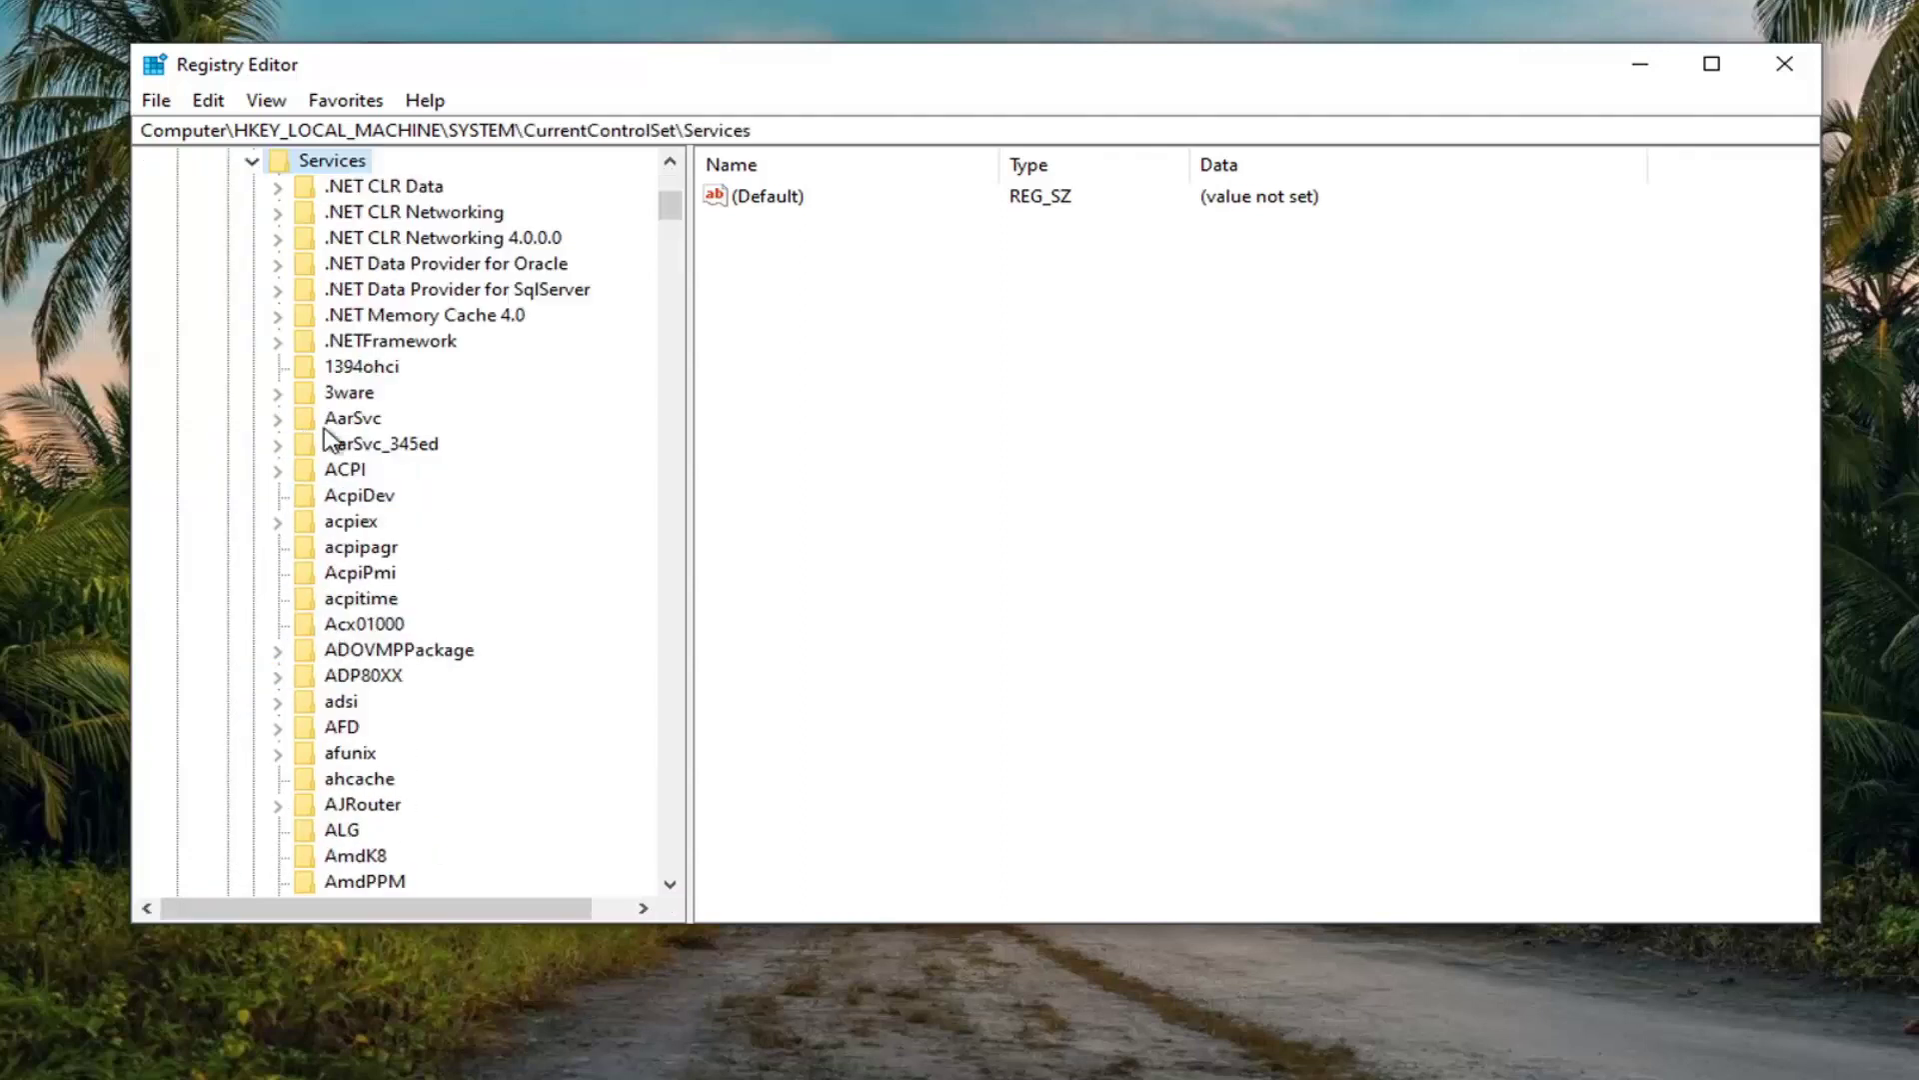
Step: Scroll to LanmanServer, expand it and select its Parameters subkey
{"action": "scroll", "coordinate": [400, 474], "scroll_direction": "down", "scroll_amount": 2}
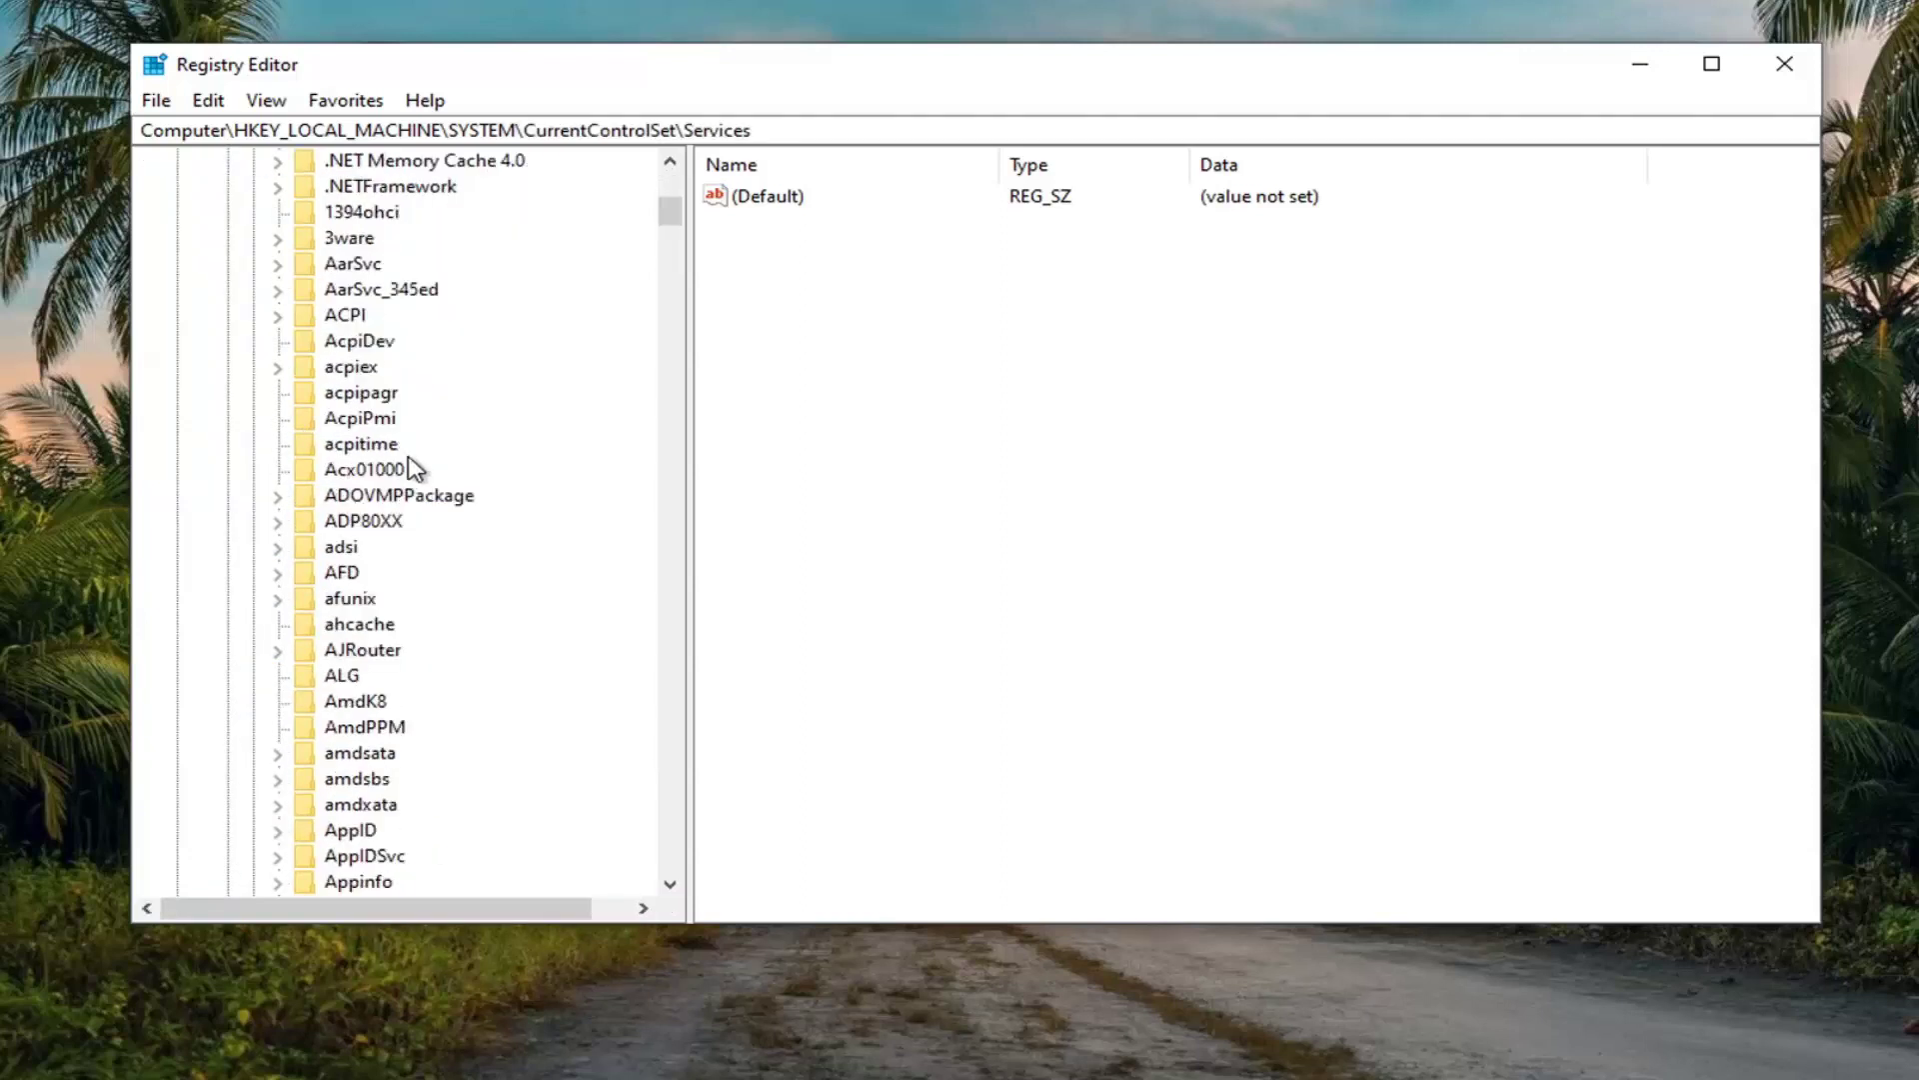
{"action": "scroll", "coordinate": [405, 493], "scroll_direction": "down", "scroll_amount": 8}
{"action": "scroll", "coordinate": [405, 496], "scroll_direction": "down", "scroll_amount": 9}
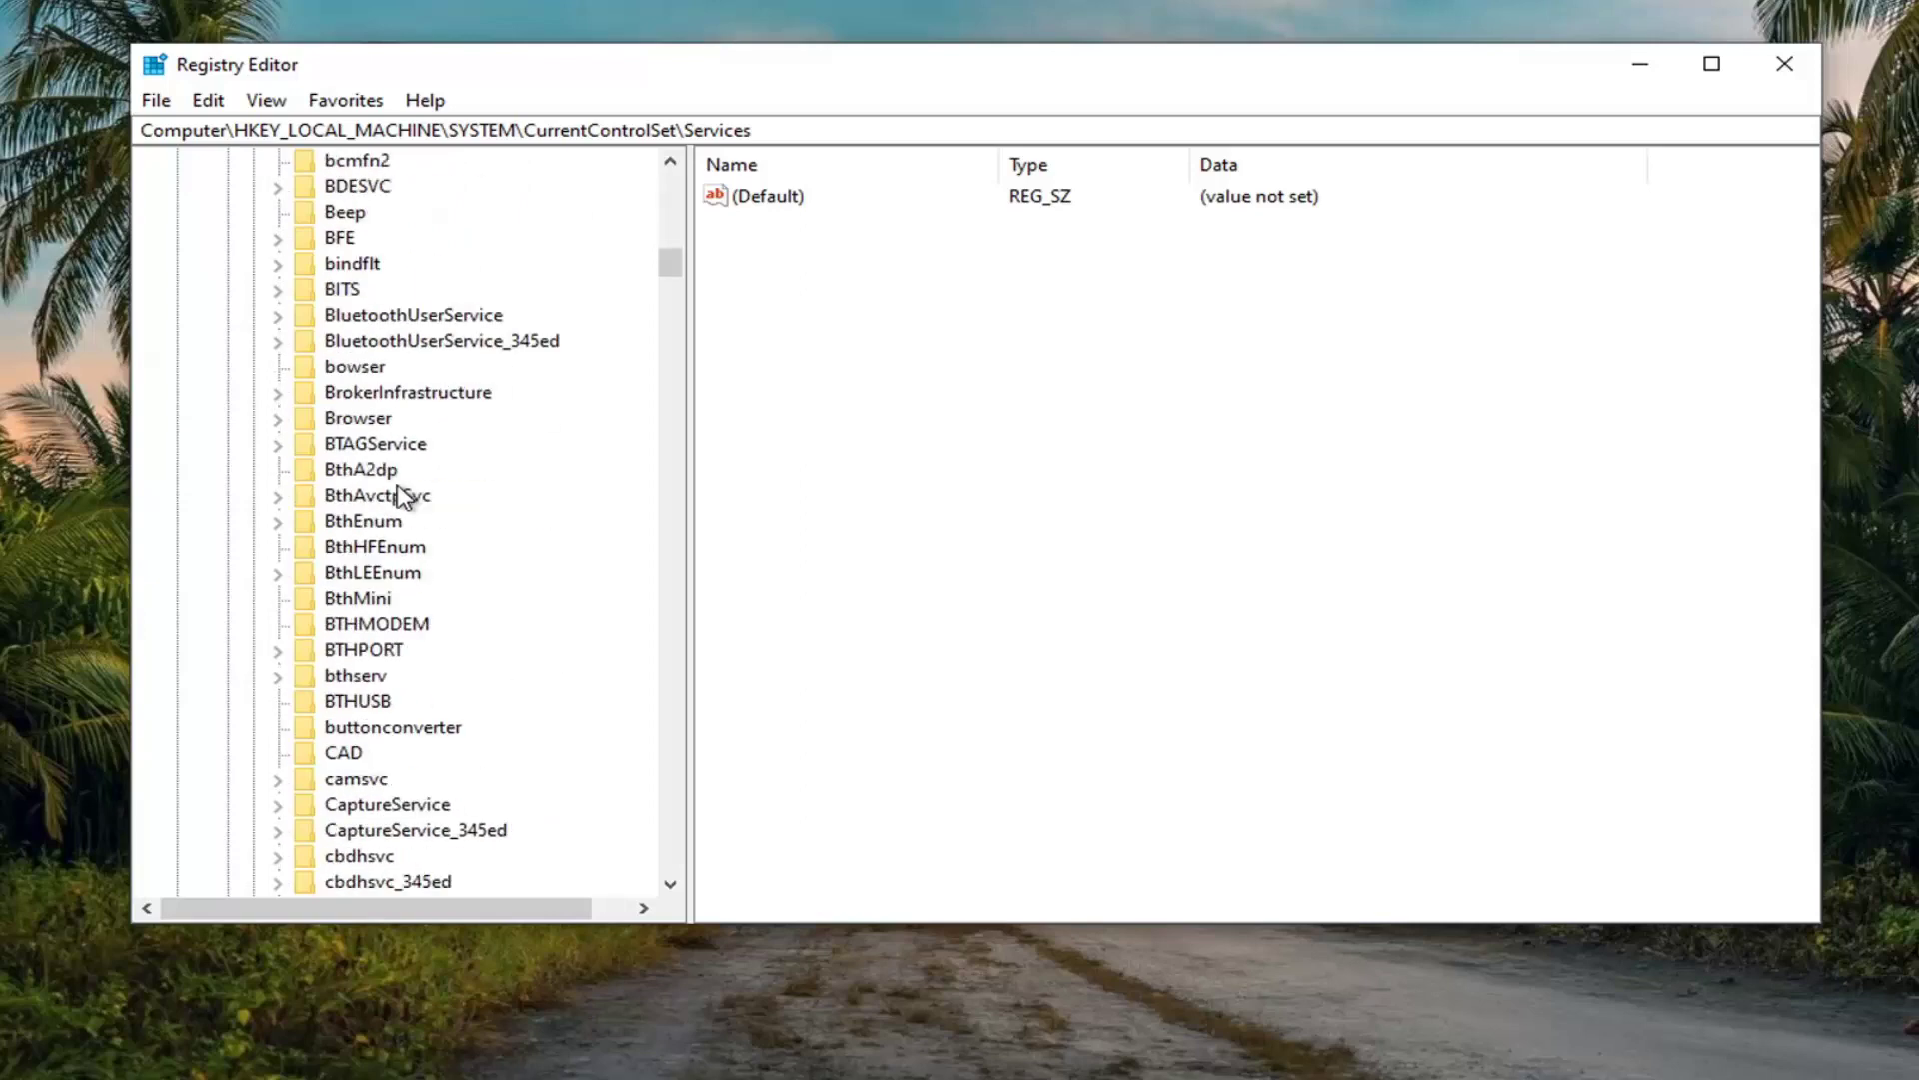
{"action": "scroll", "coordinate": [400, 493], "scroll_direction": "down", "scroll_amount": 20}
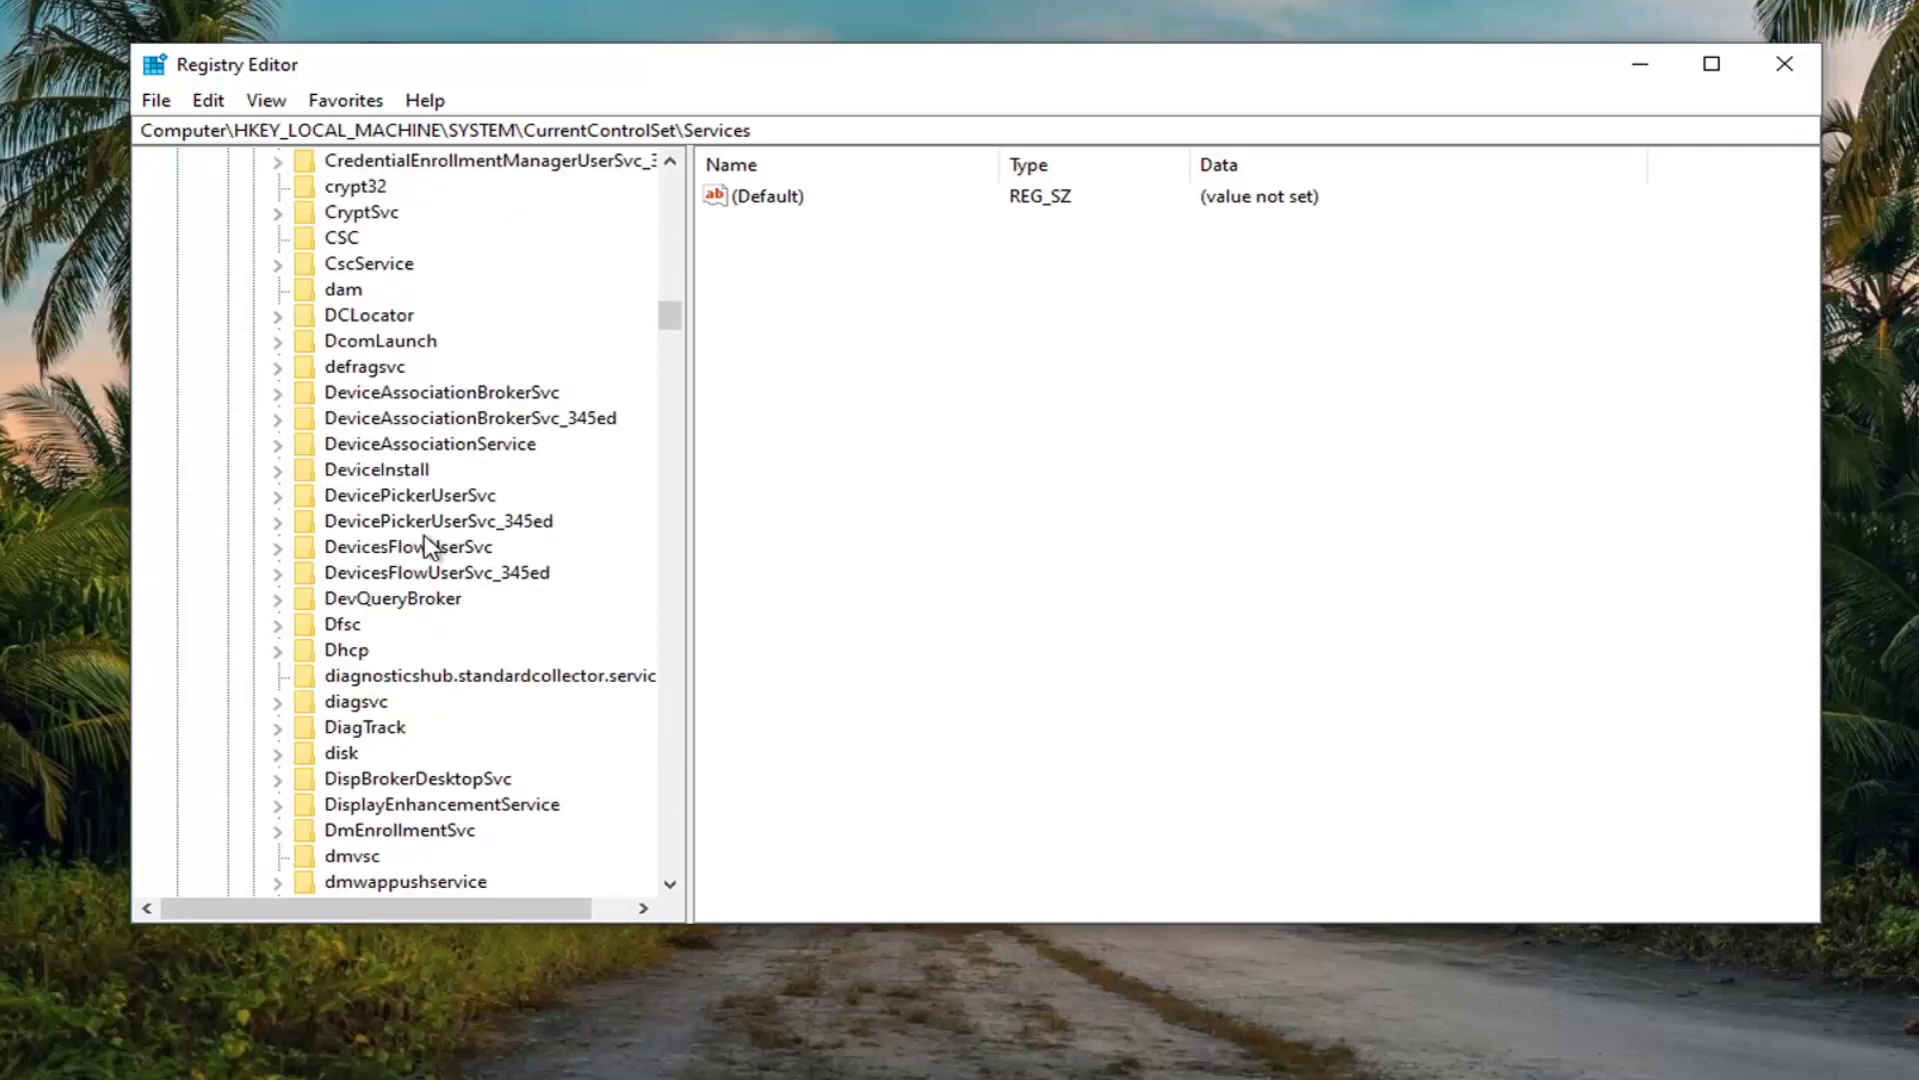
{"action": "scroll", "coordinate": [438, 565], "scroll_direction": "down", "scroll_amount": 20}
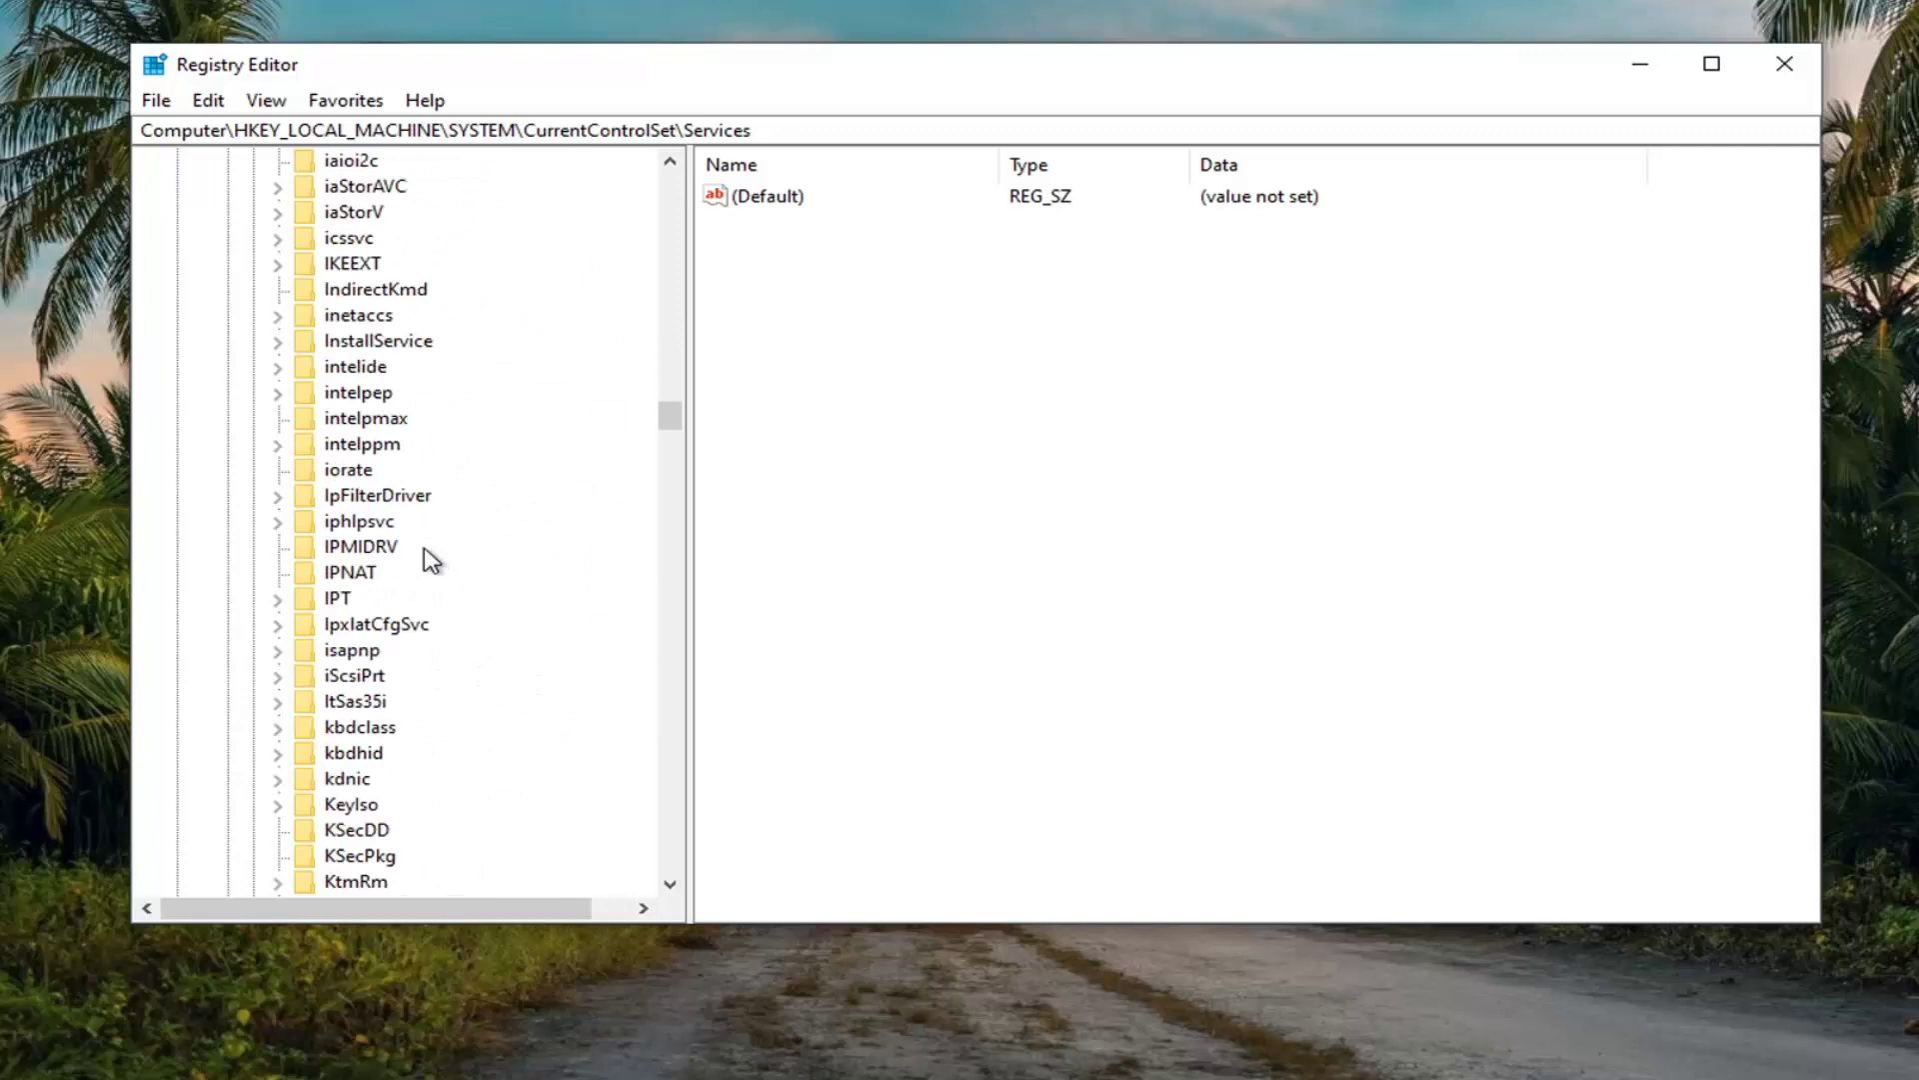
{"action": "scroll", "coordinate": [425, 588], "scroll_direction": "up", "scroll_amount": 2}
{"action": "left_click", "coordinate": [366, 524]}
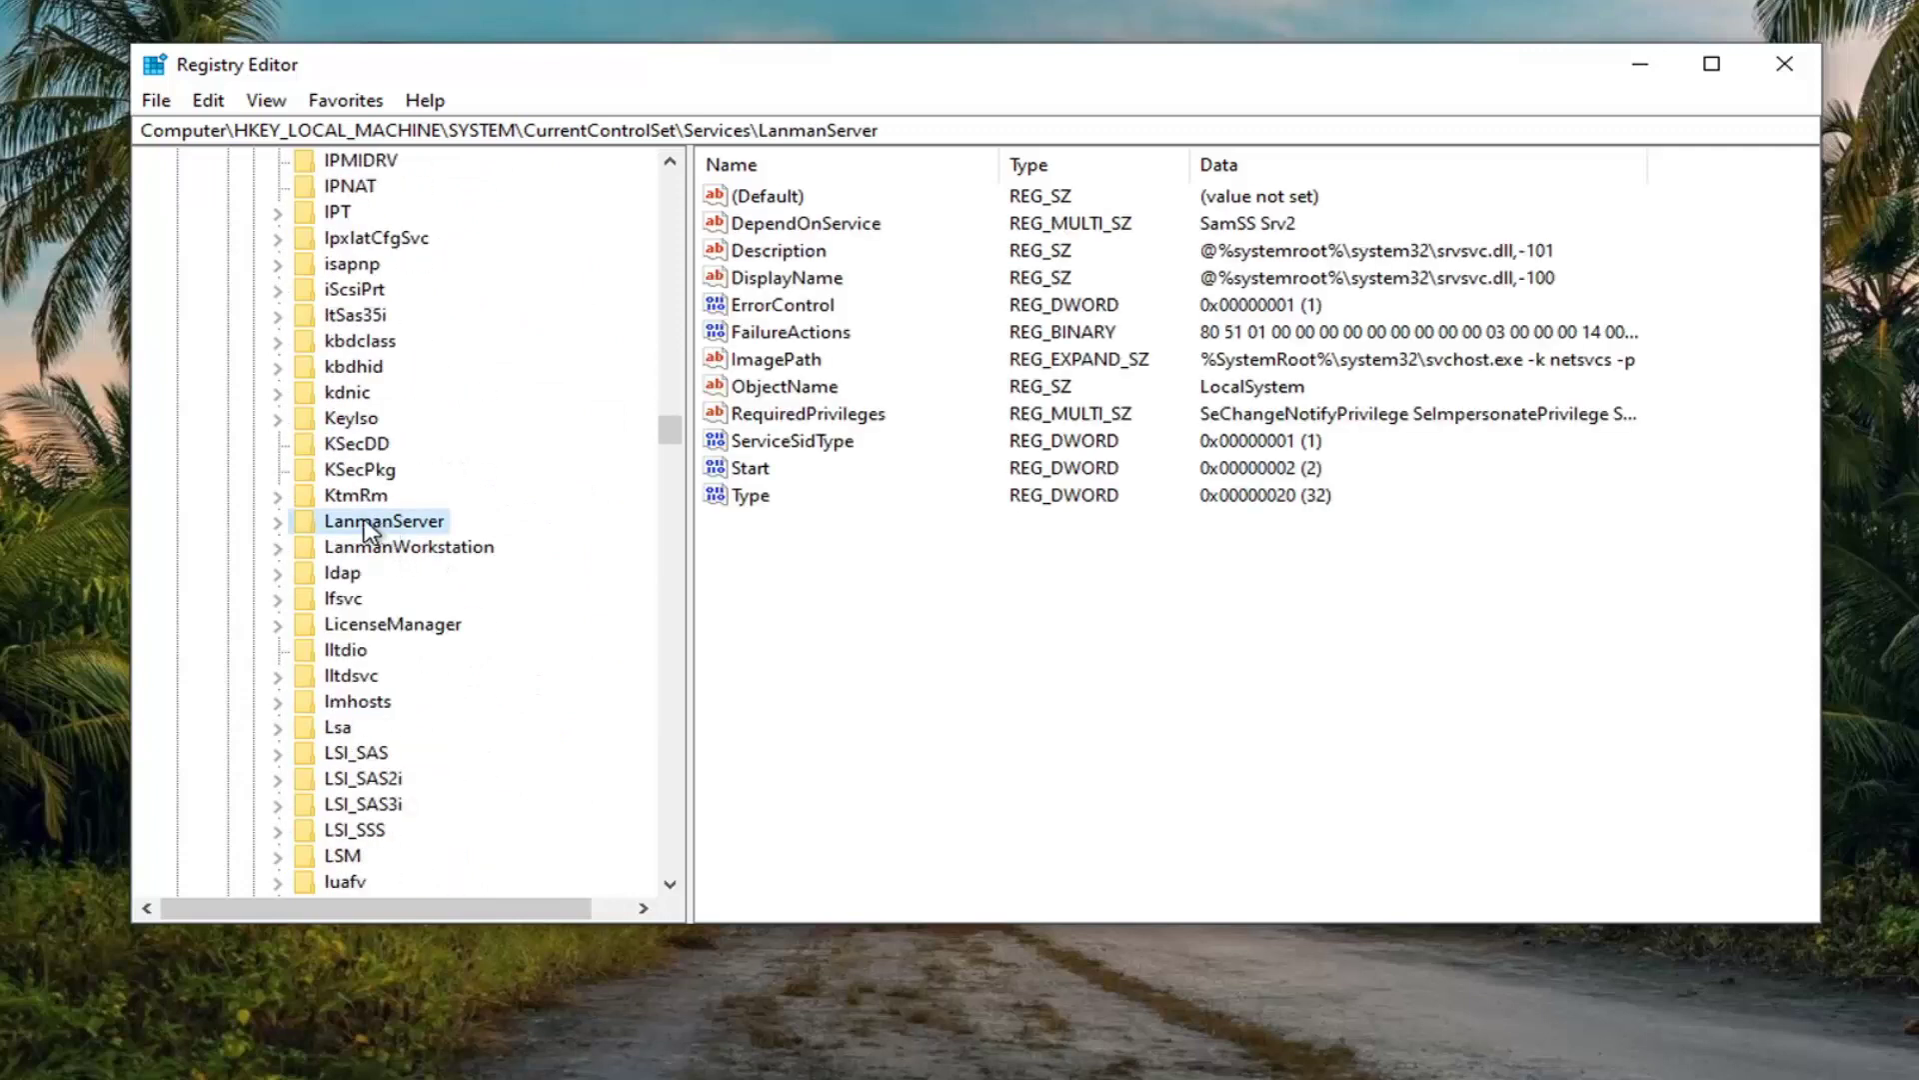
{"action": "double_click", "coordinate": [366, 524]}
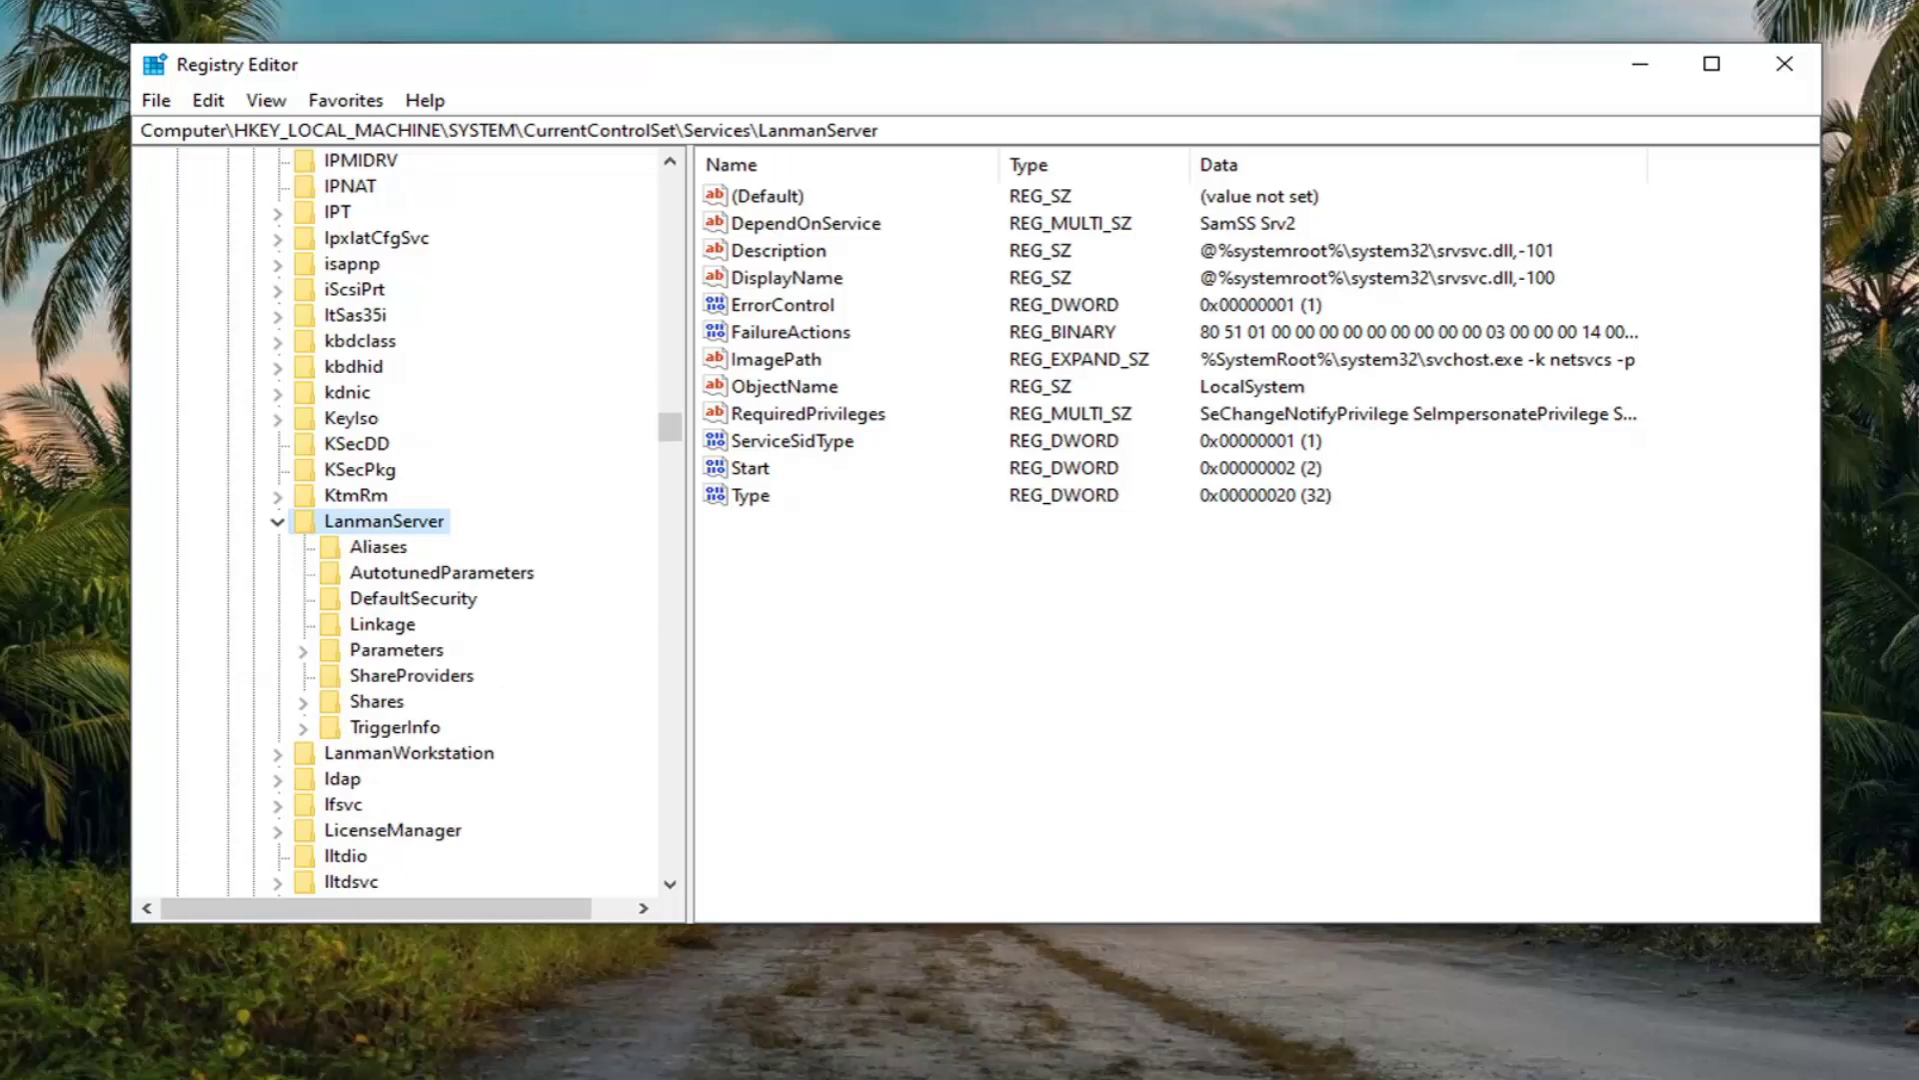
{"action": "left_click", "coordinate": [366, 654]}
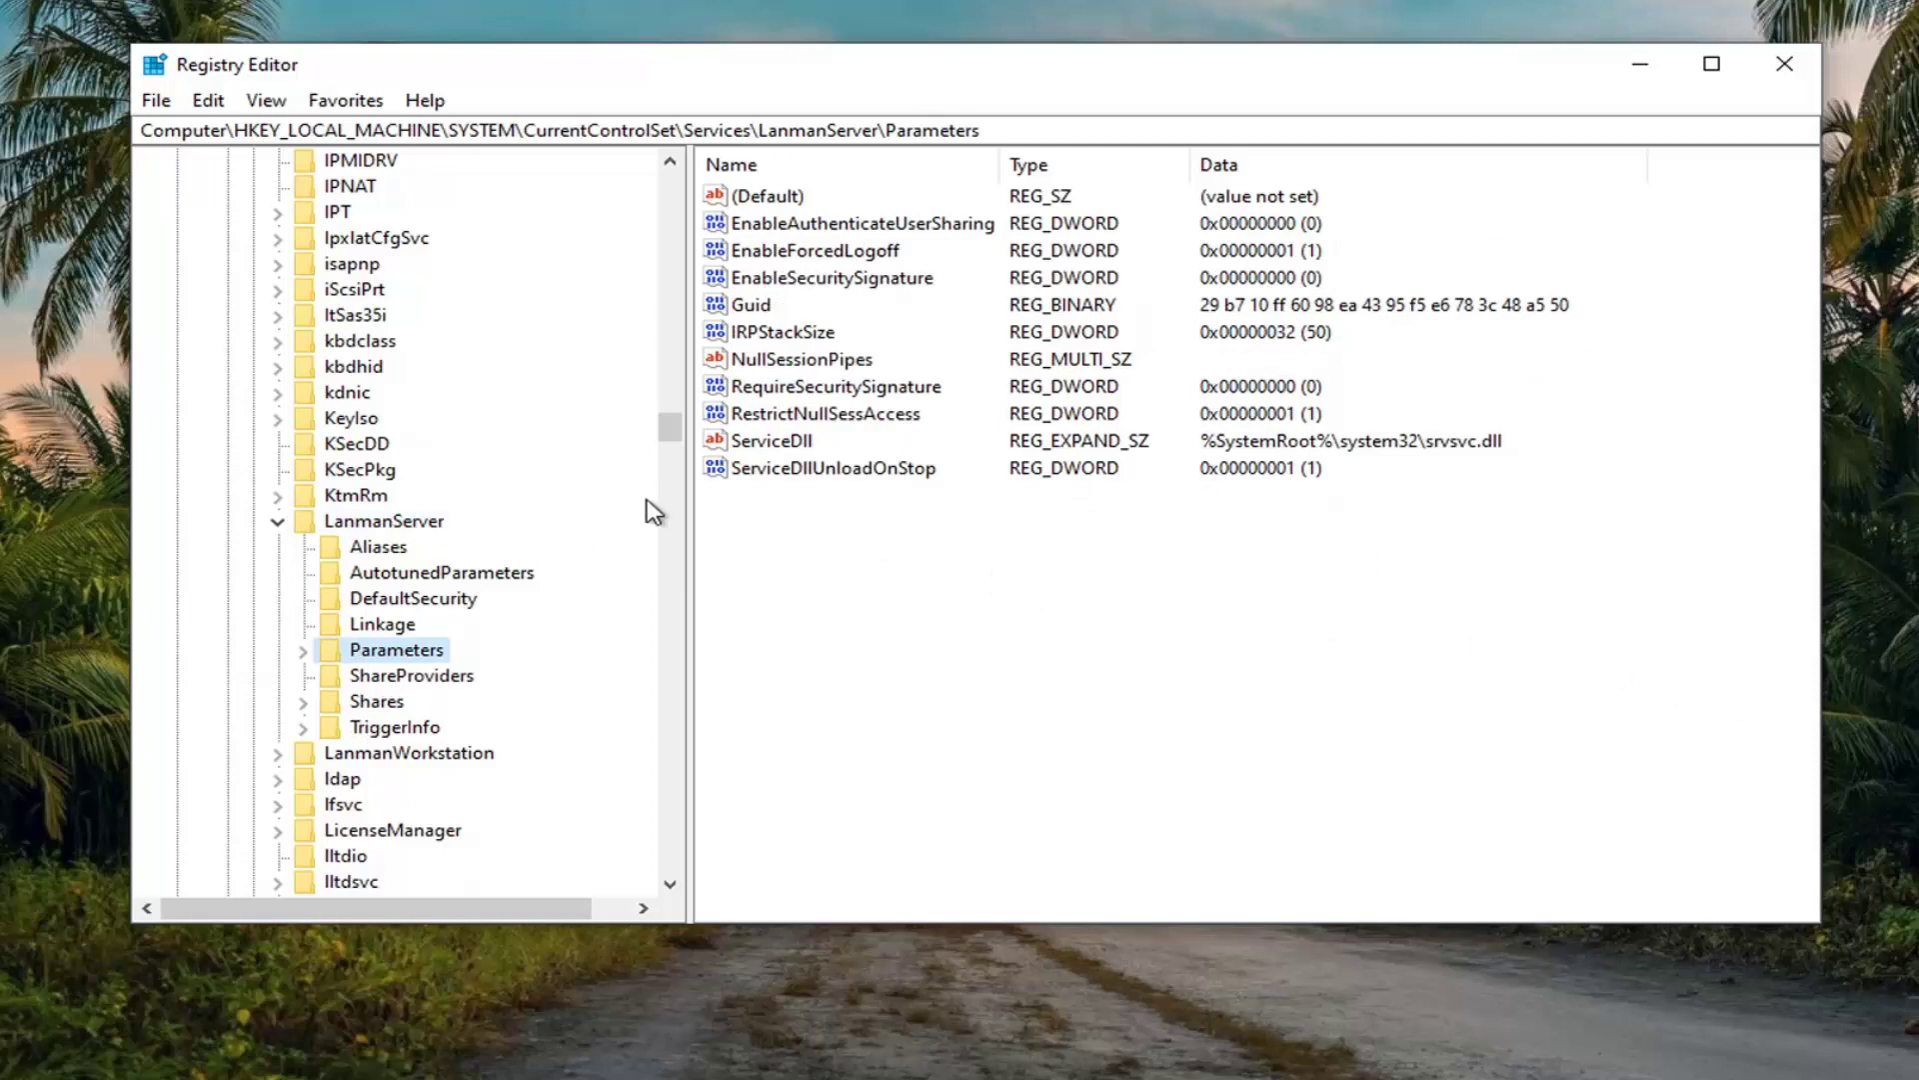
Step: Add a new DWORD (32-bit) value named AutoShareServer under LanmanServer\Parameters
{"action": "left_click", "coordinate": [873, 531]}
{"action": "right_click", "coordinate": [792, 582]}
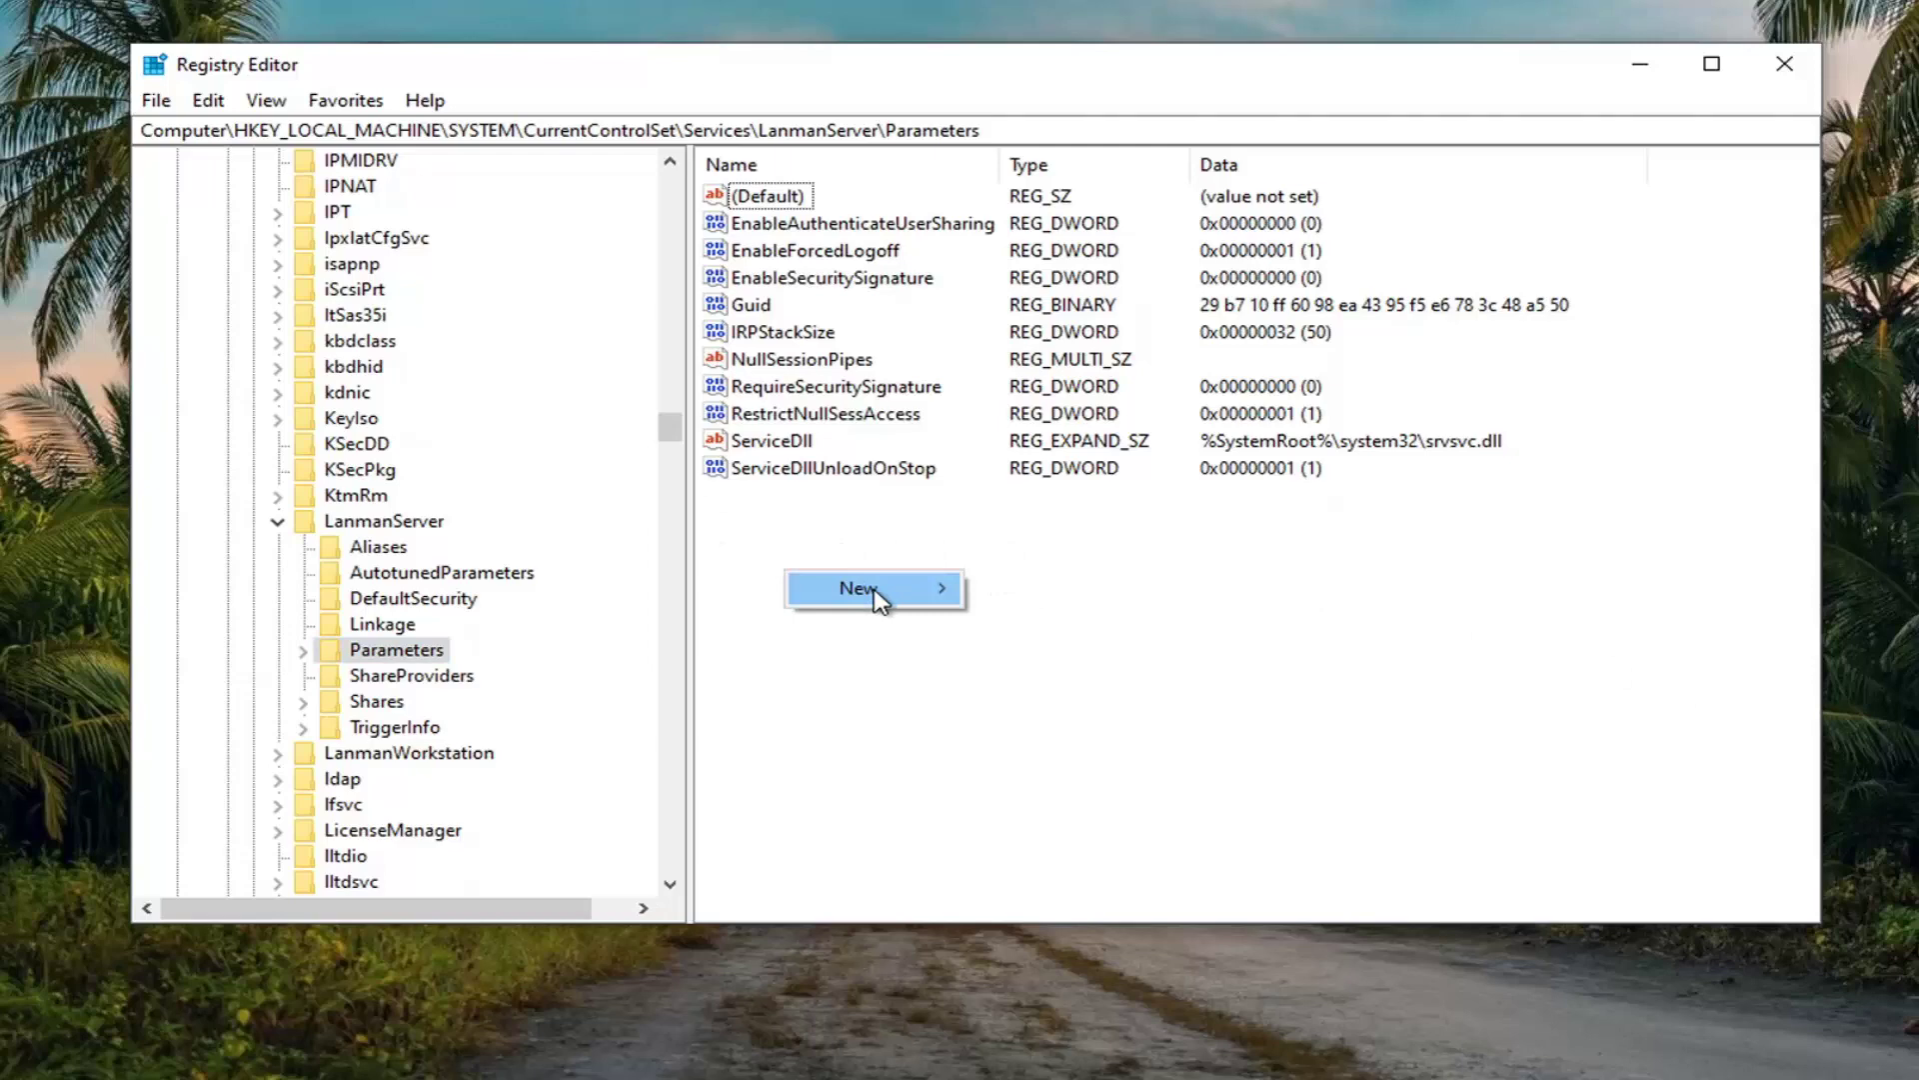
{"action": "mouse_move", "coordinate": [878, 598]}
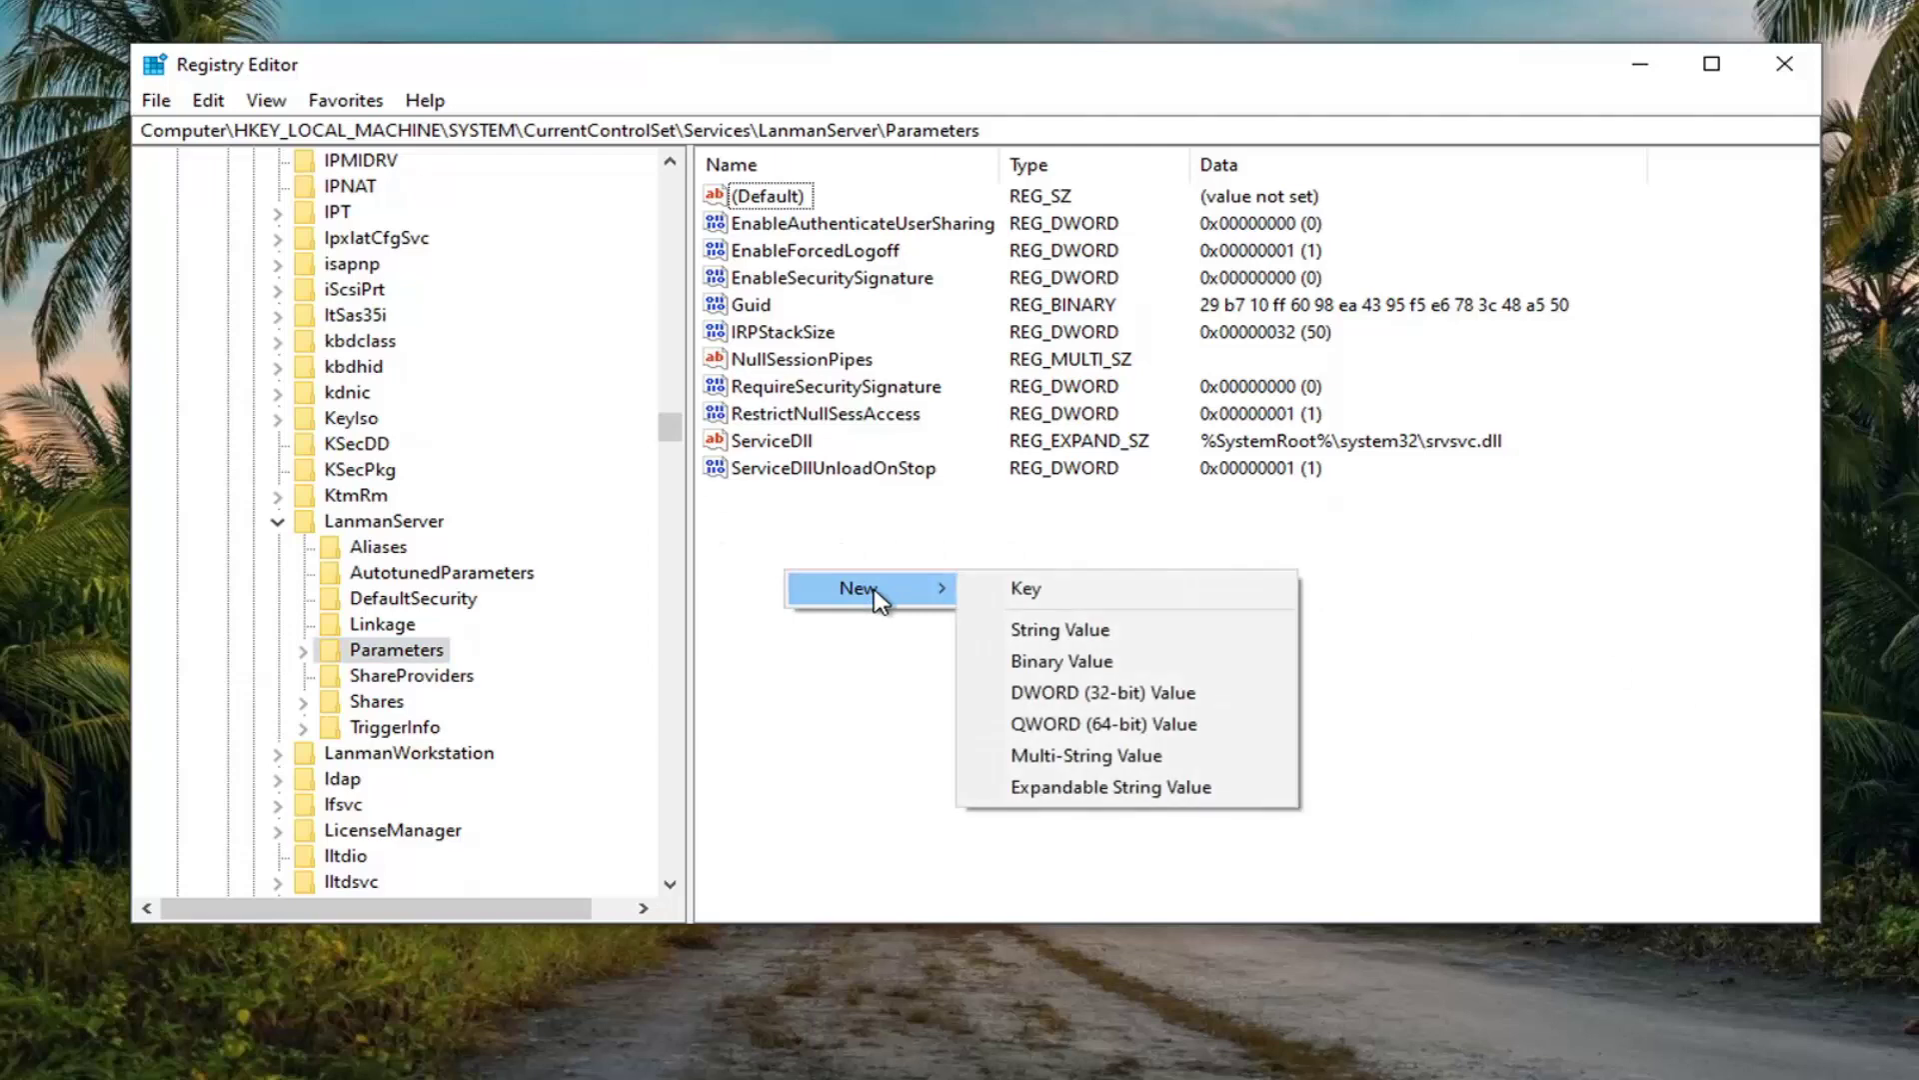
{"action": "left_click", "coordinate": [1130, 692]}
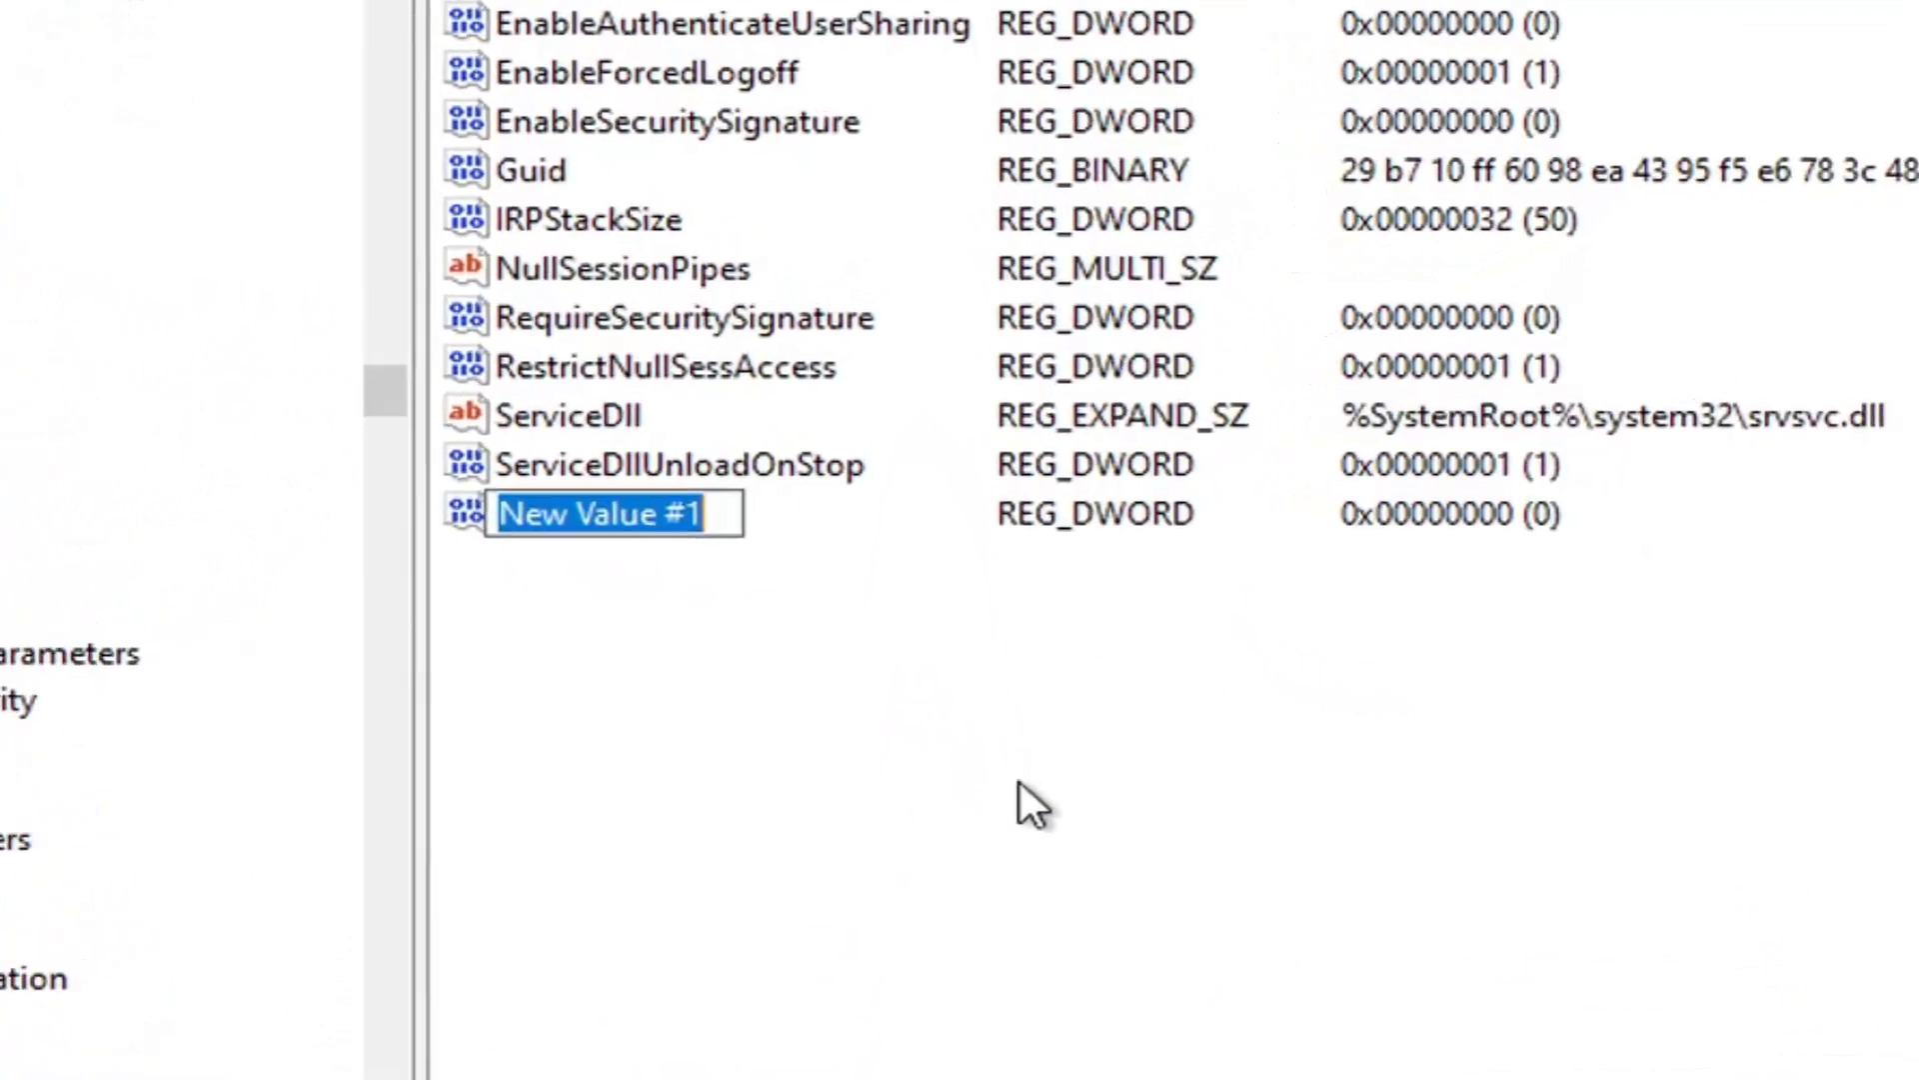
{"action": "type", "text": "Auto"}
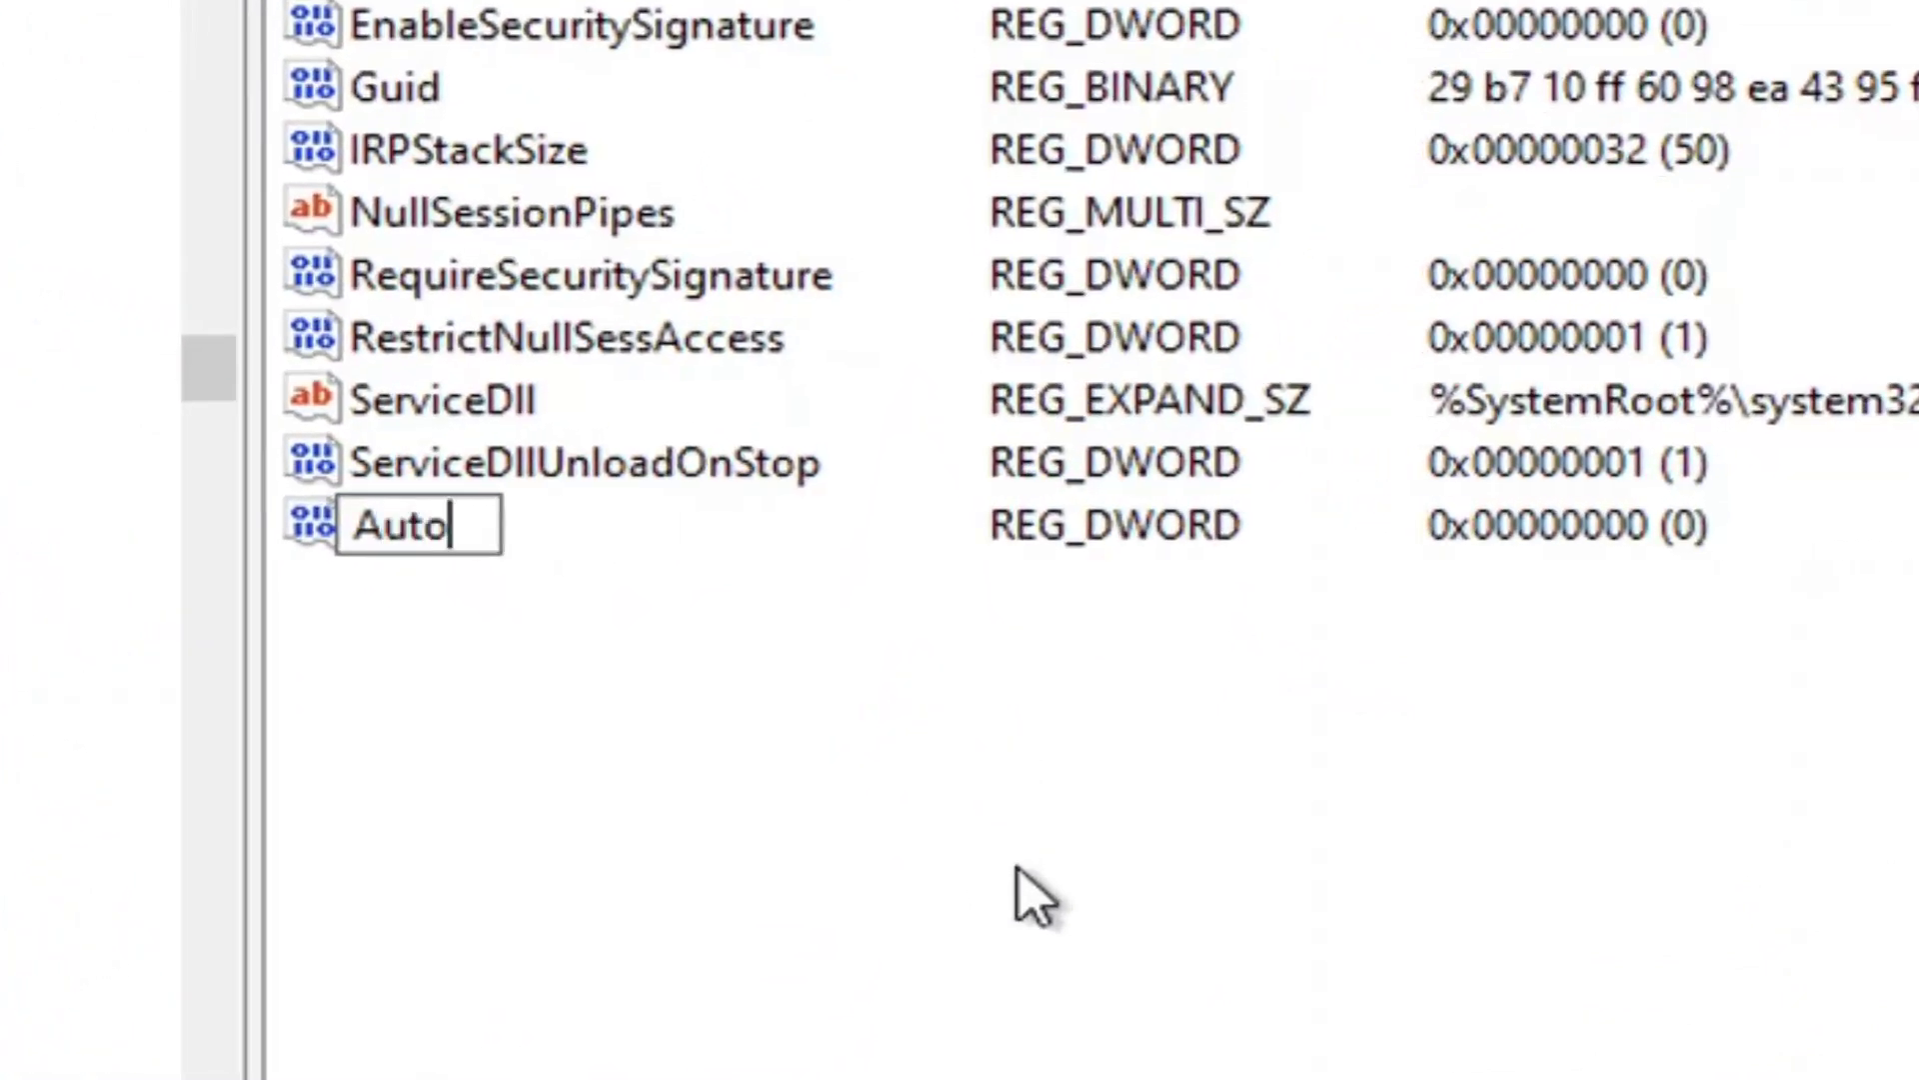
{"action": "type", "text": "Share"}
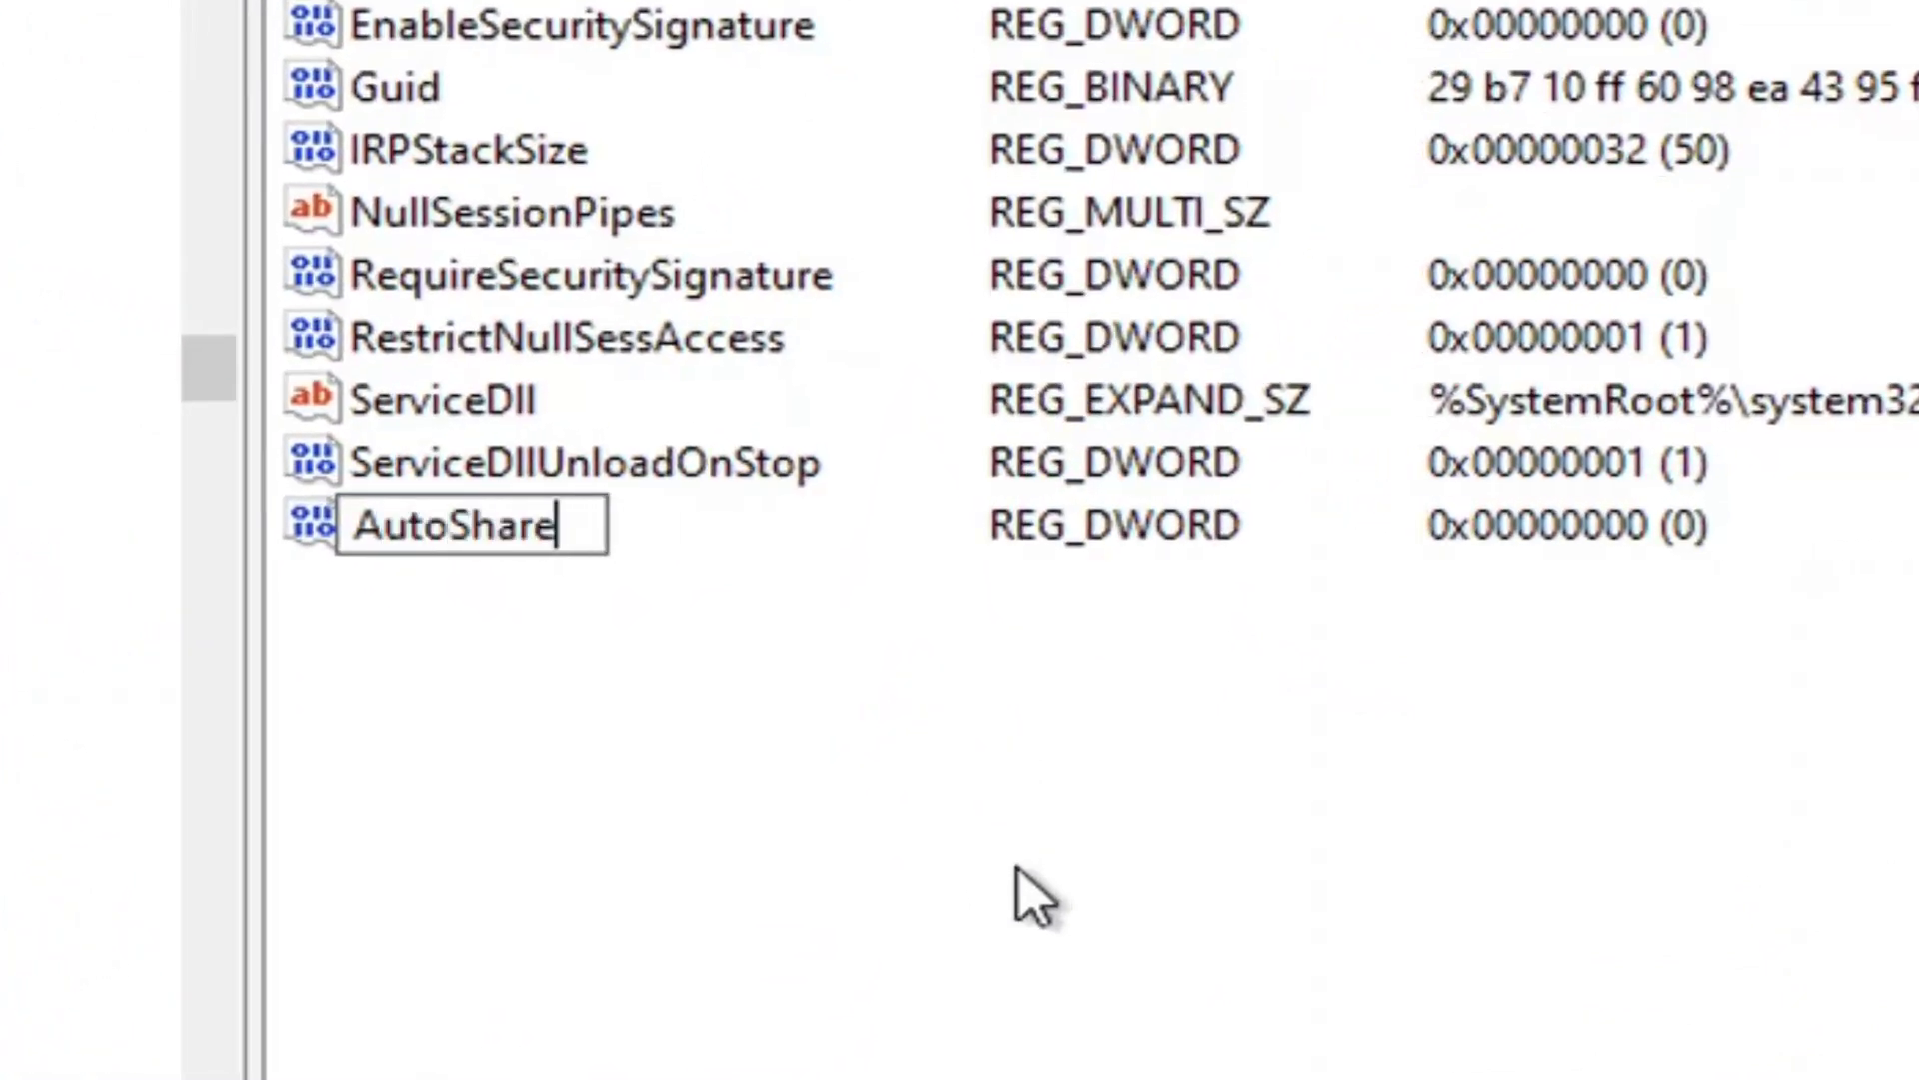
{"action": "type", "text": "Server"}
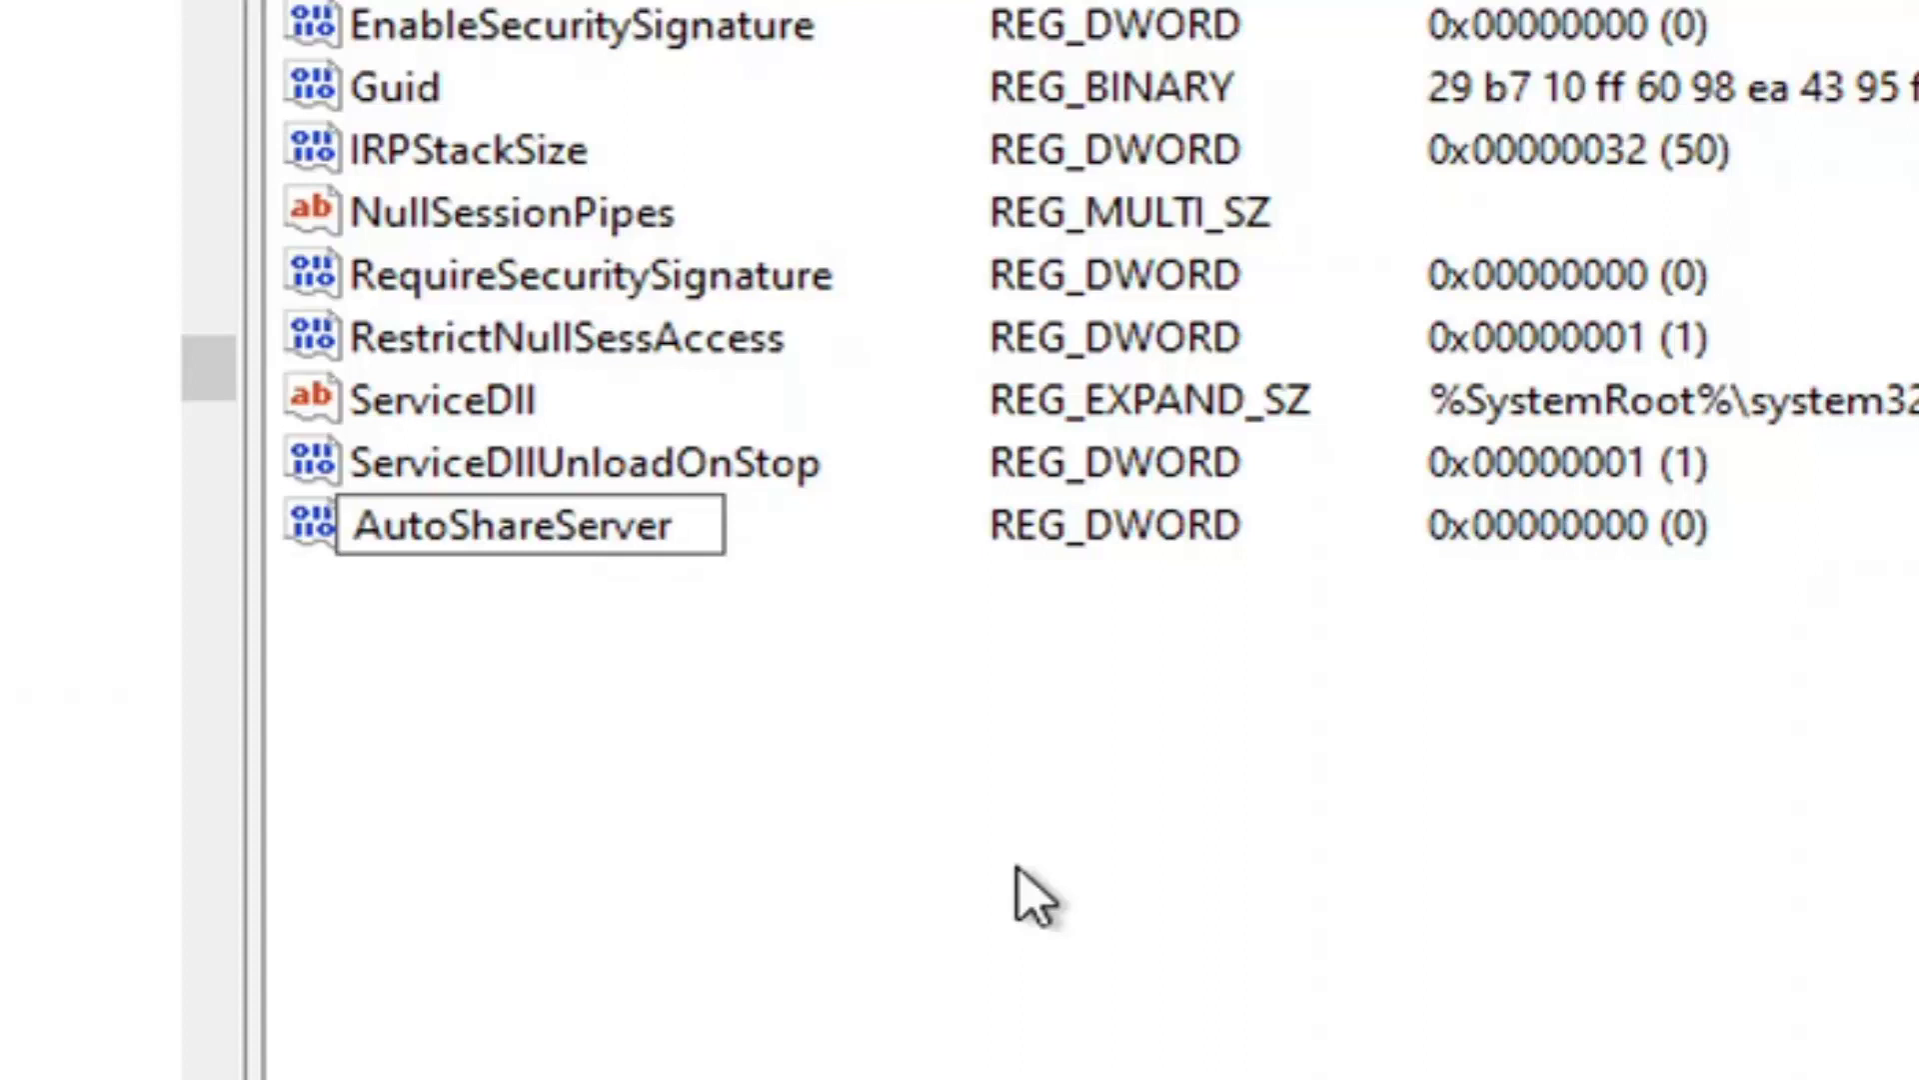
{"action": "key", "text": "Return"}
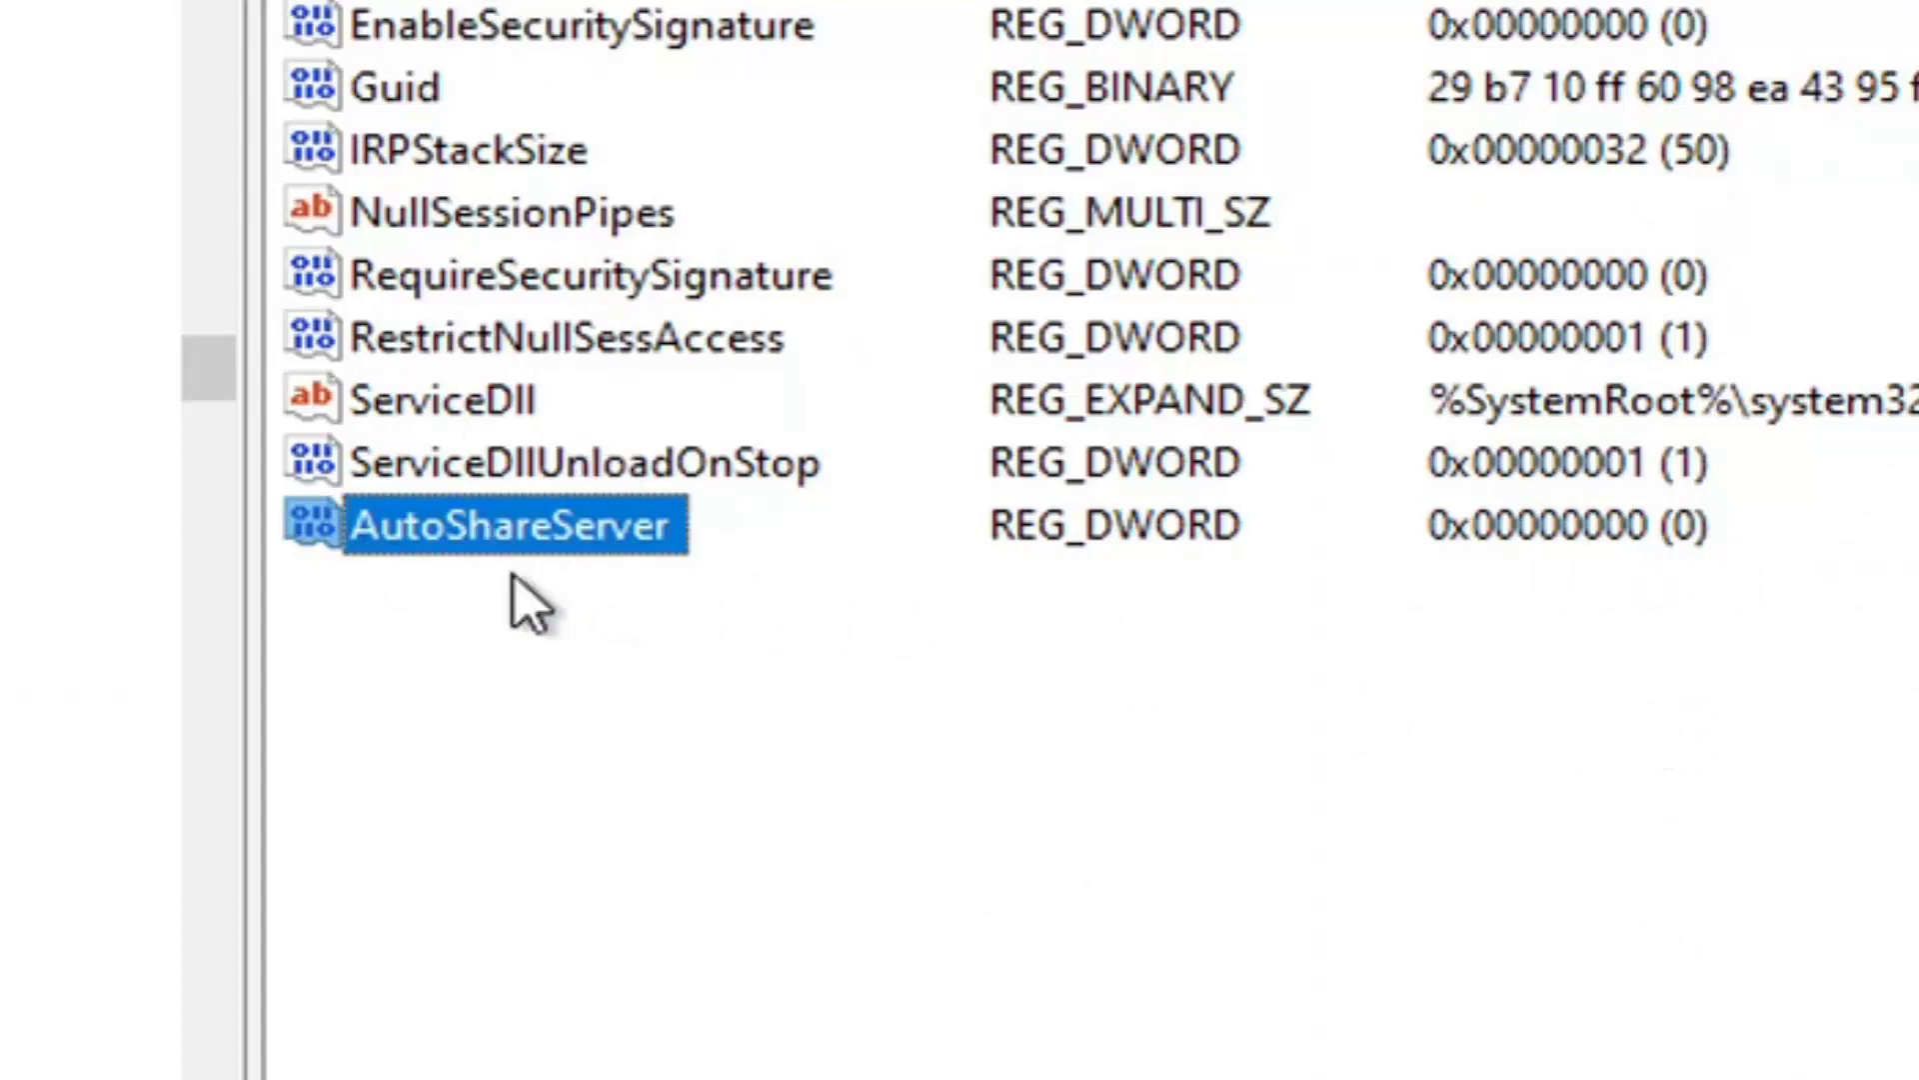
Step: Open AutoShareServer and confirm its value data stays 0
{"action": "double_click", "coordinate": [540, 540]}
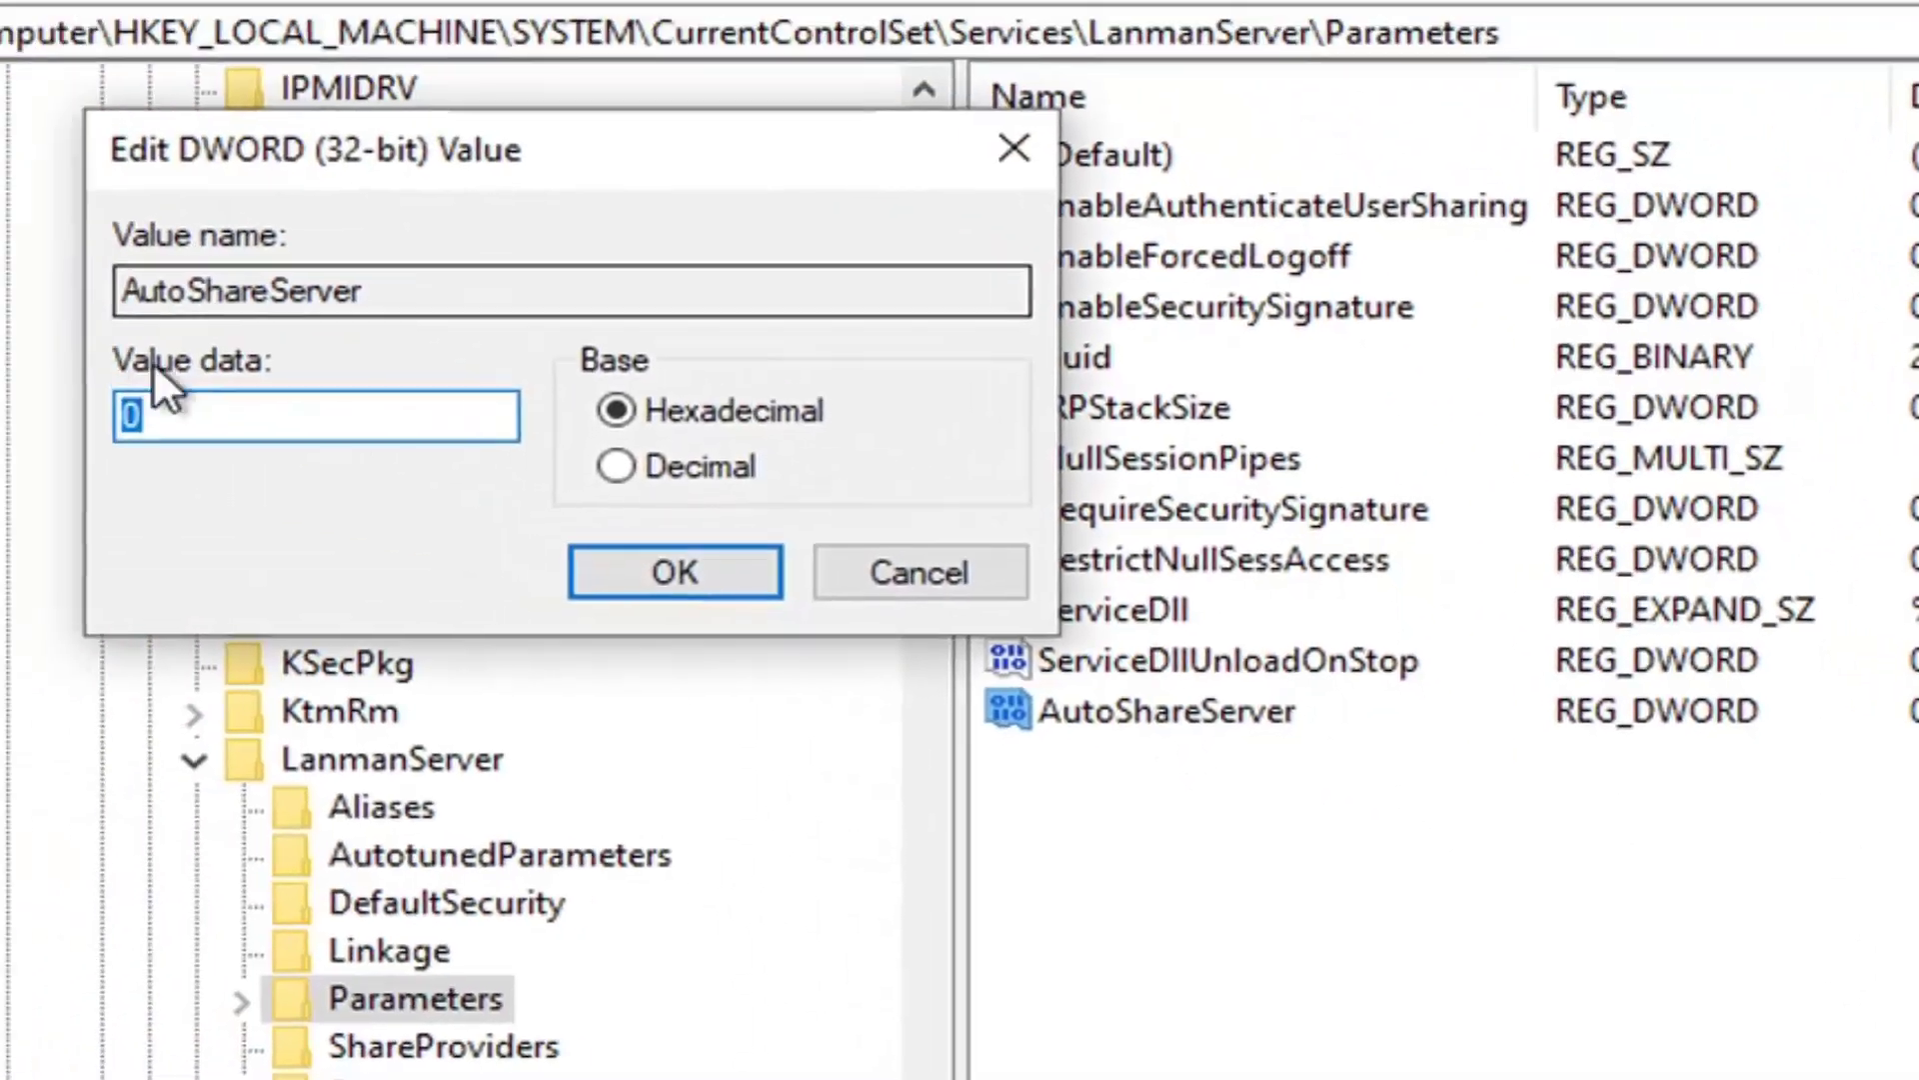
{"action": "left_click", "coordinate": [119, 403]}
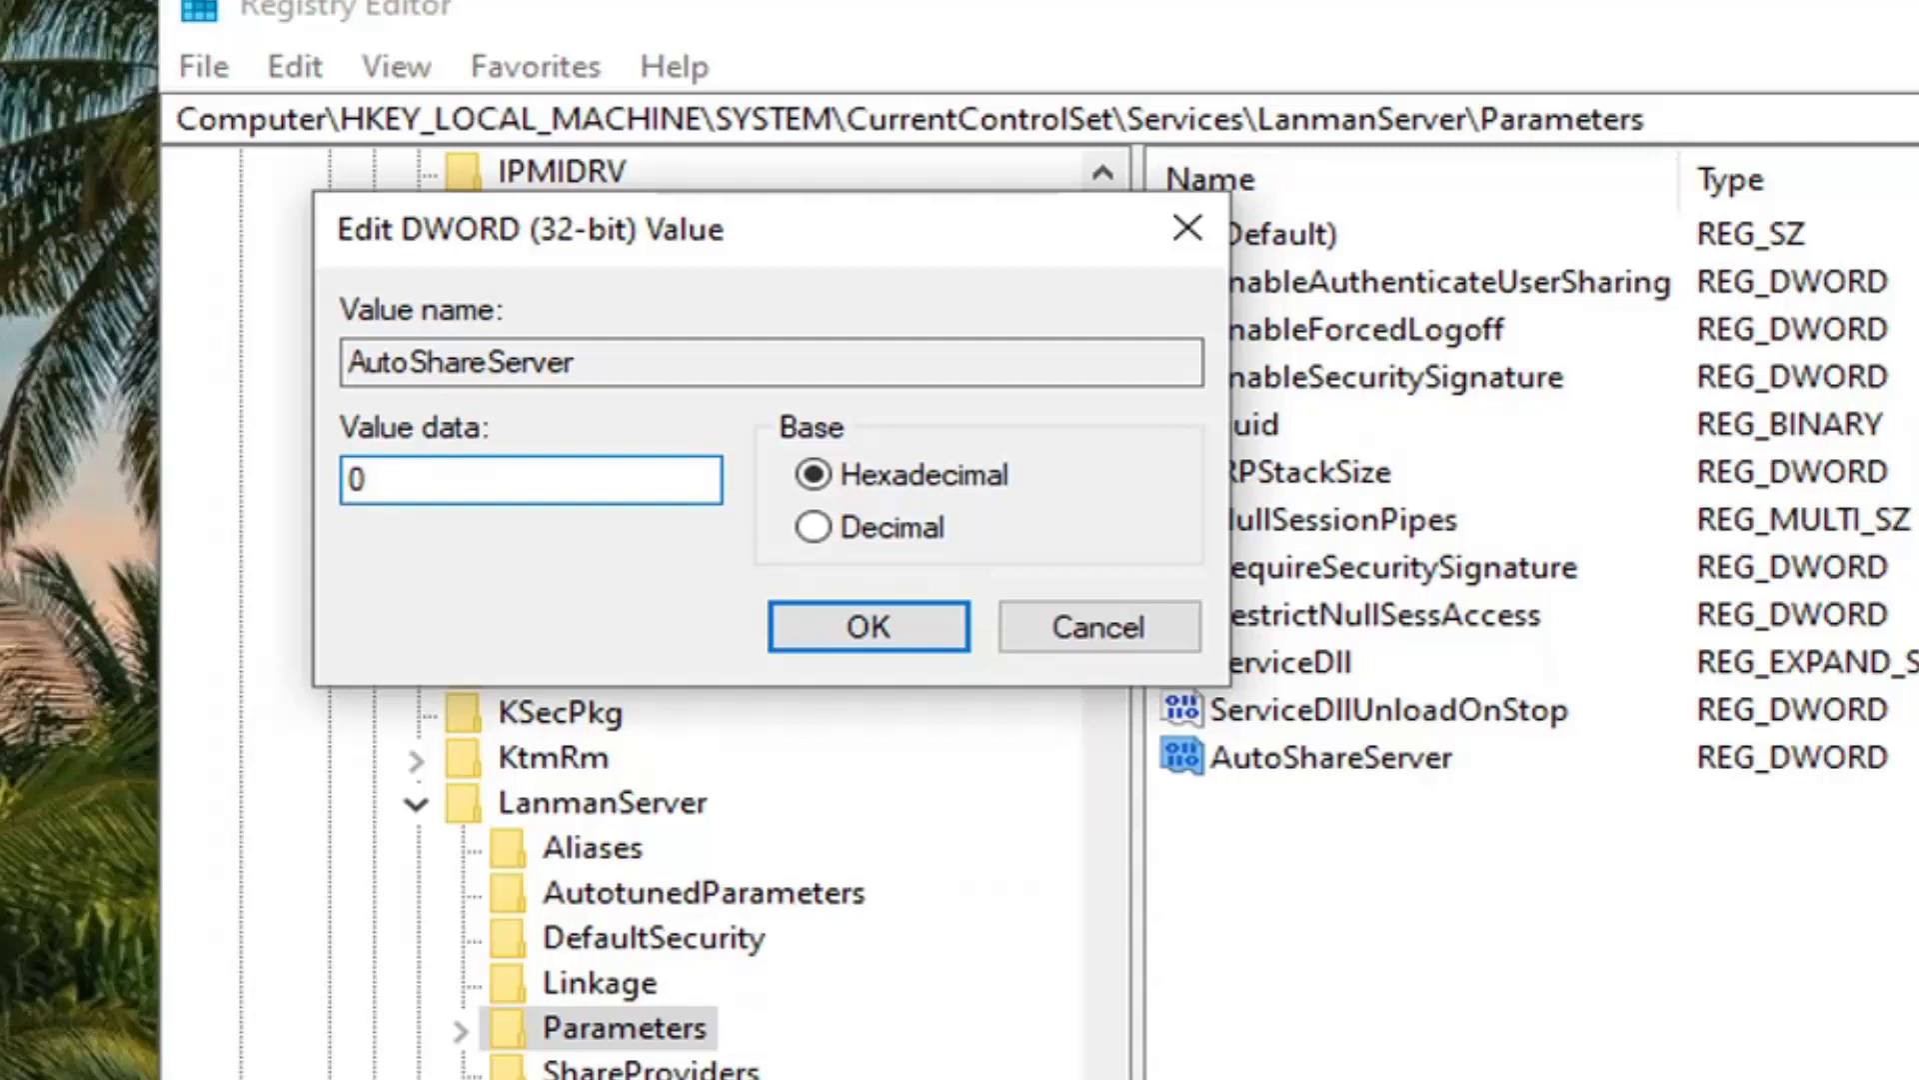
{"action": "left_click", "coordinate": [890, 622]}
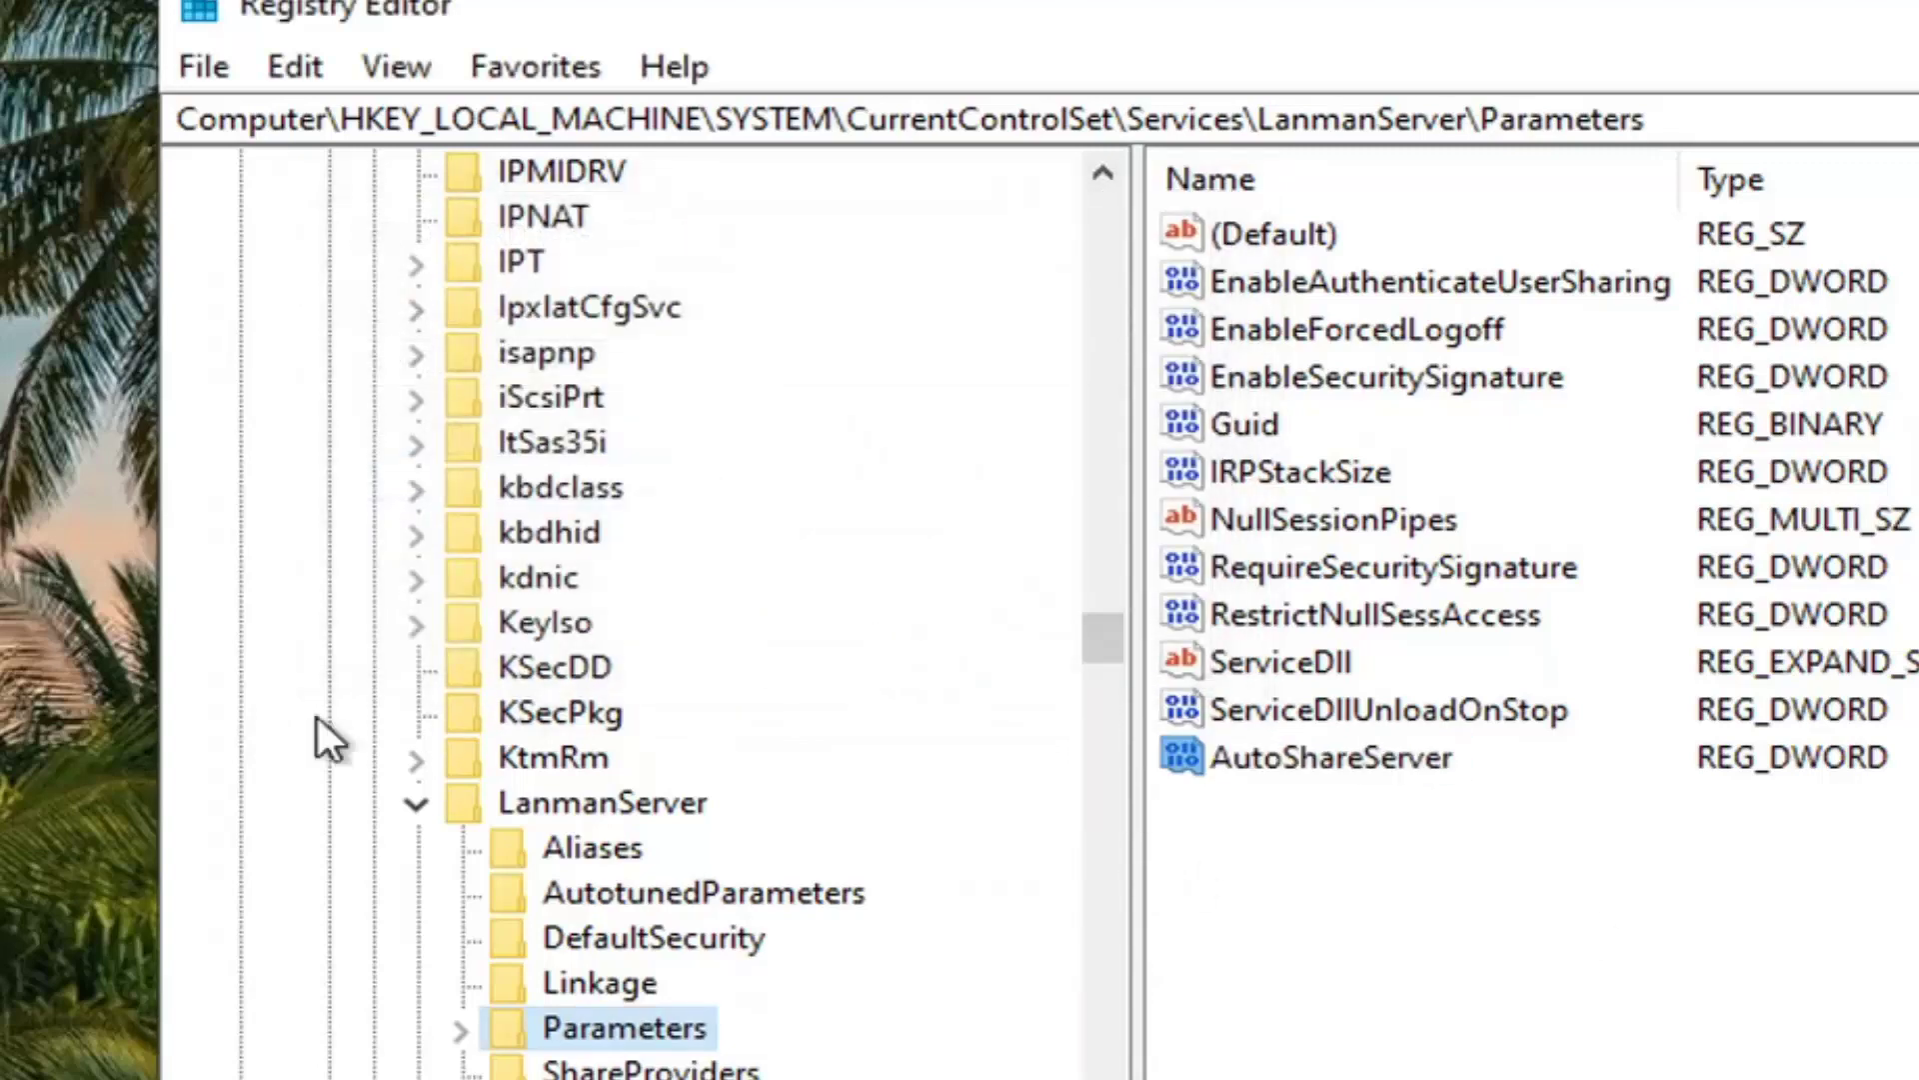
Step: Collapse LanmanServer, Services, CurrentControlSet, SYSTEM and HKEY_LOCAL_MACHINE, then close Registry Editor
{"action": "left_click", "coordinate": [412, 808]}
{"action": "scroll", "coordinate": [549, 648], "scroll_direction": "up", "scroll_amount": 20}
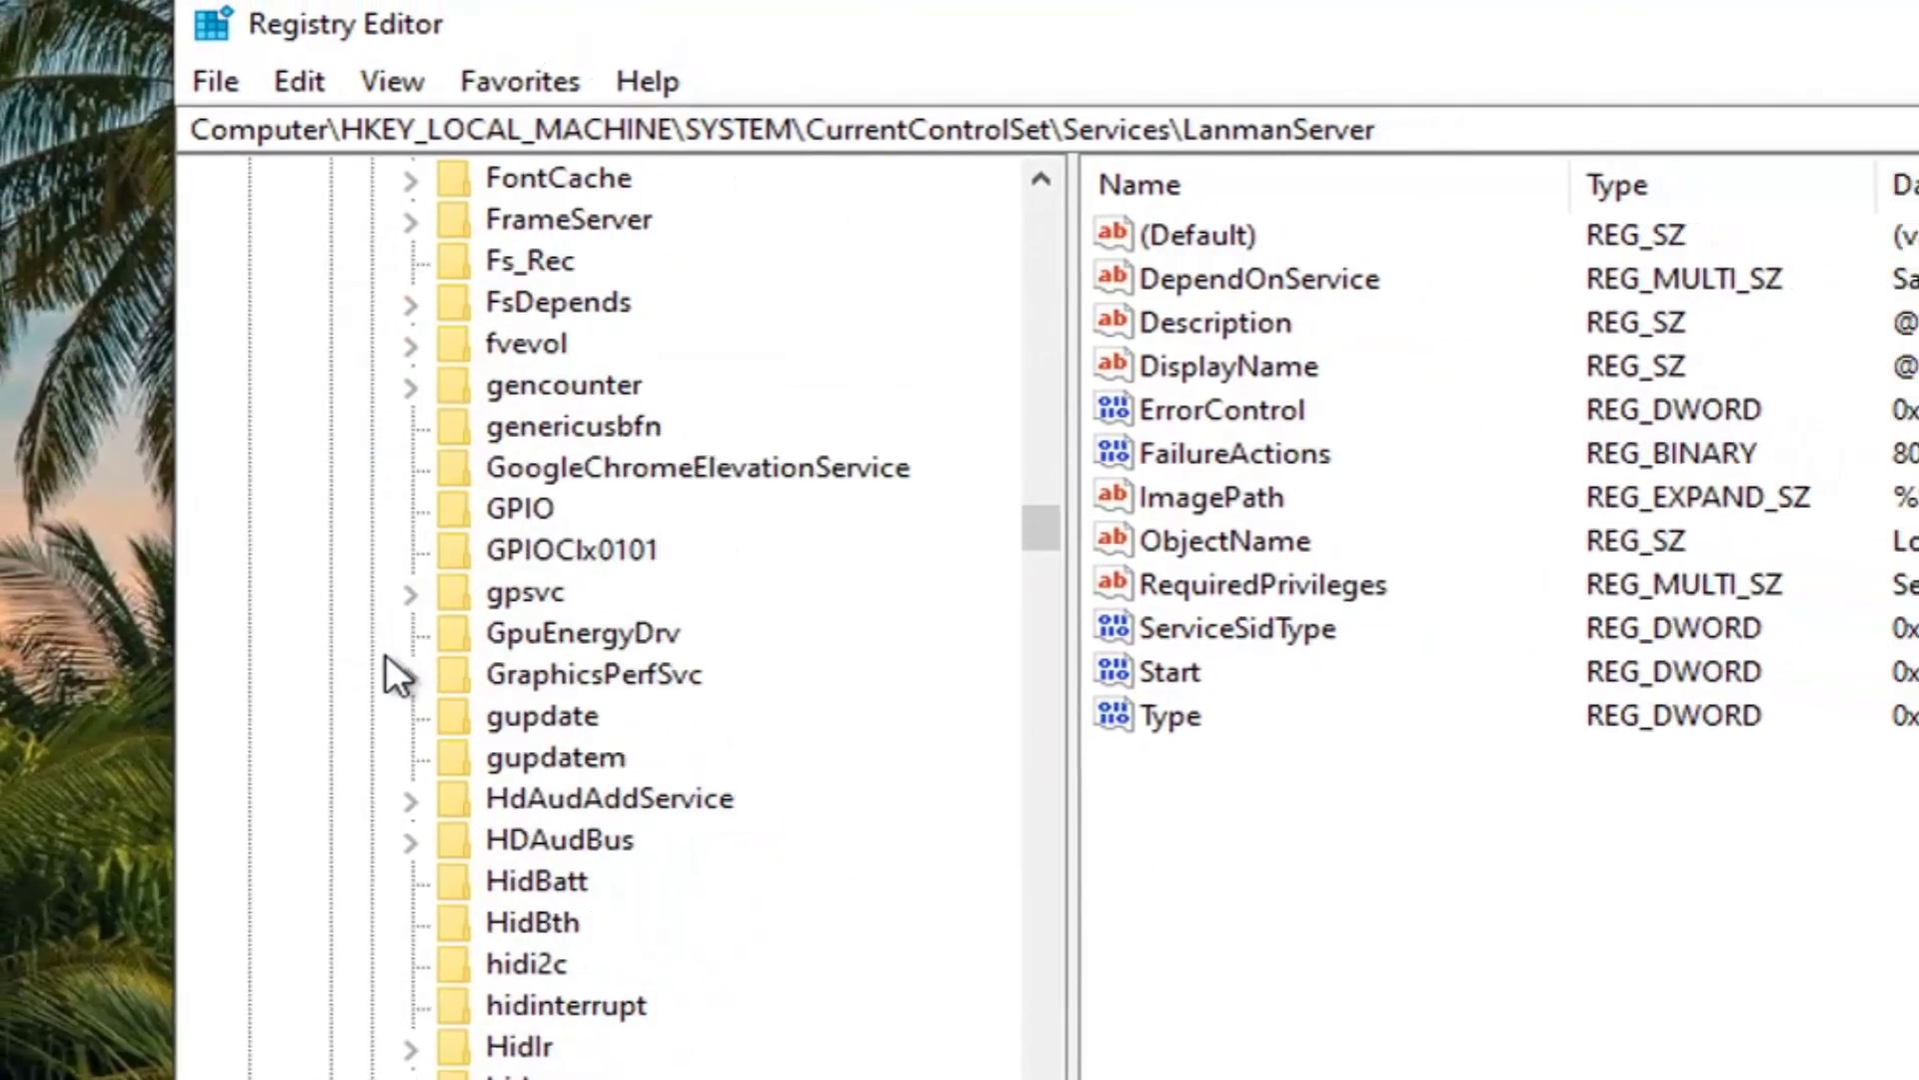
{"action": "scroll", "coordinate": [849, 573], "scroll_direction": "up", "scroll_amount": 20}
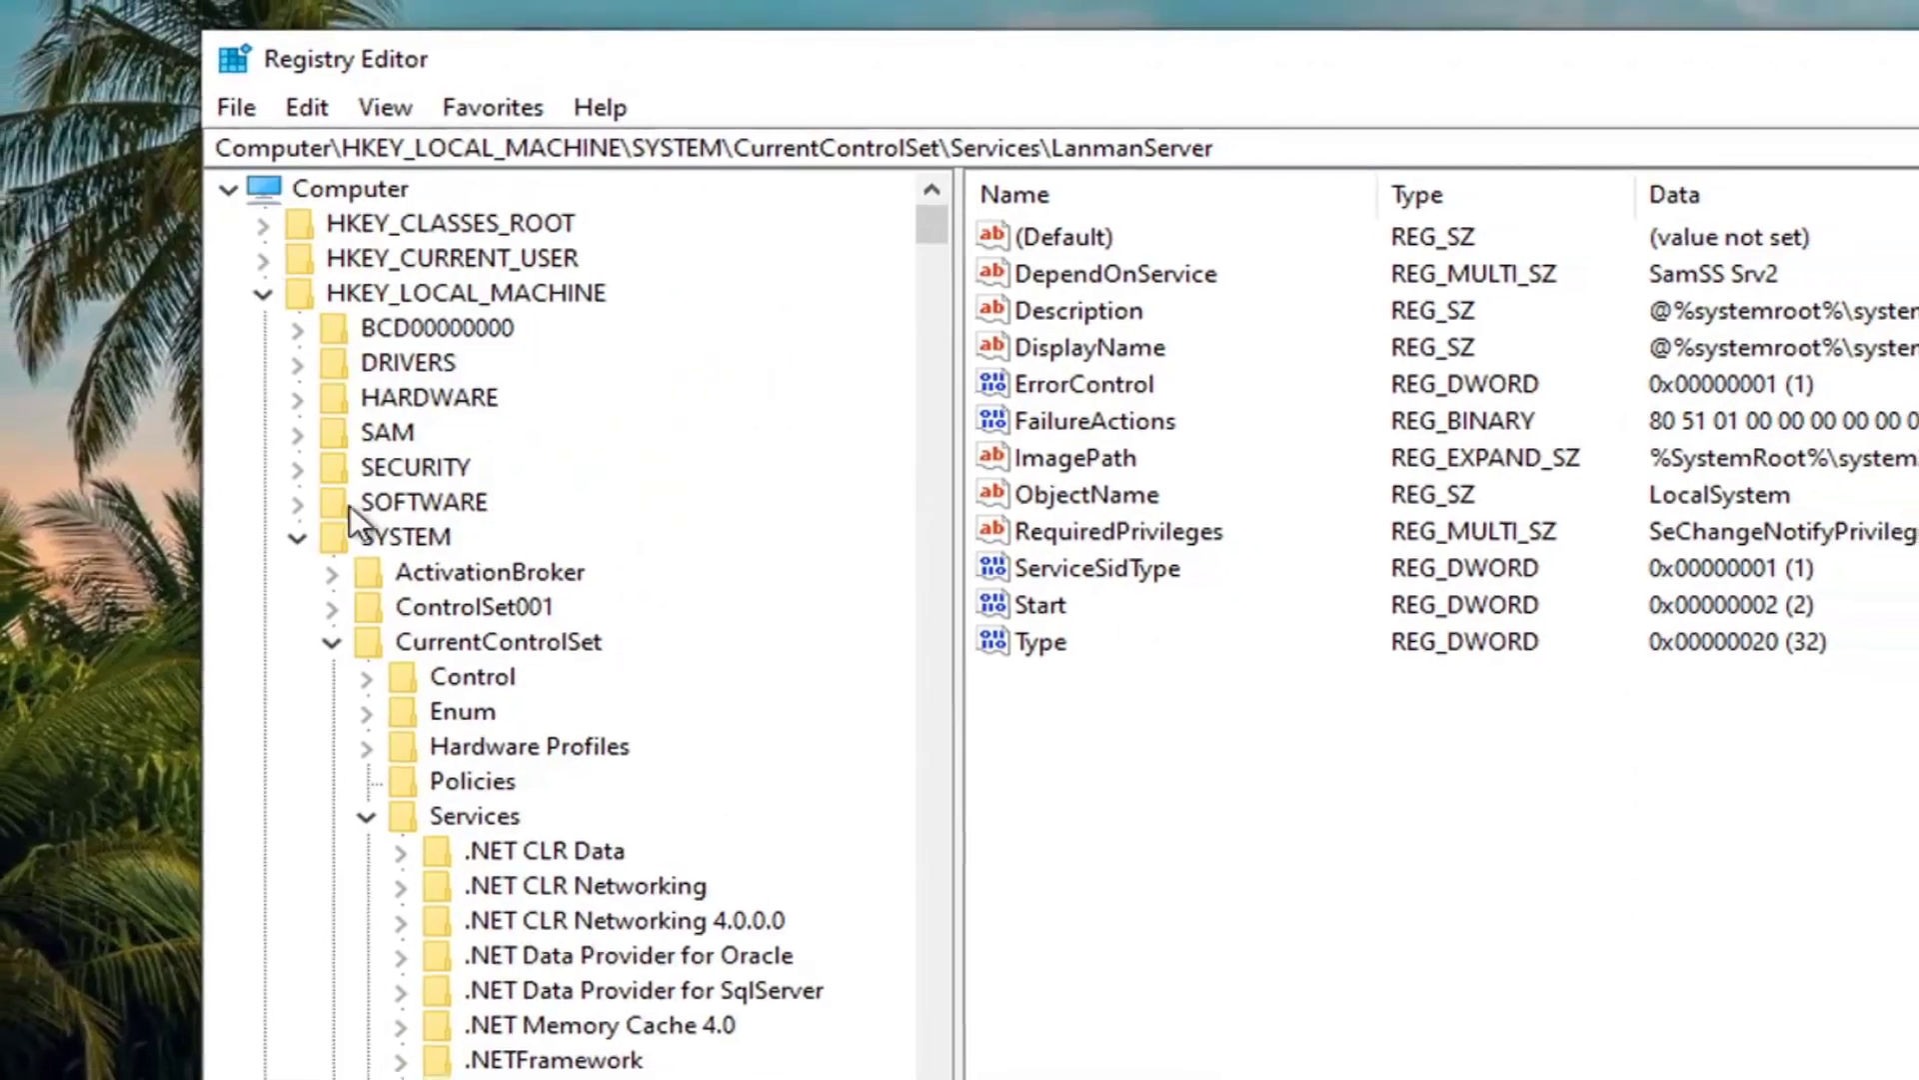
{"action": "left_click", "coordinate": [363, 789]}
{"action": "left_click", "coordinate": [333, 623]}
{"action": "left_click", "coordinate": [300, 523]}
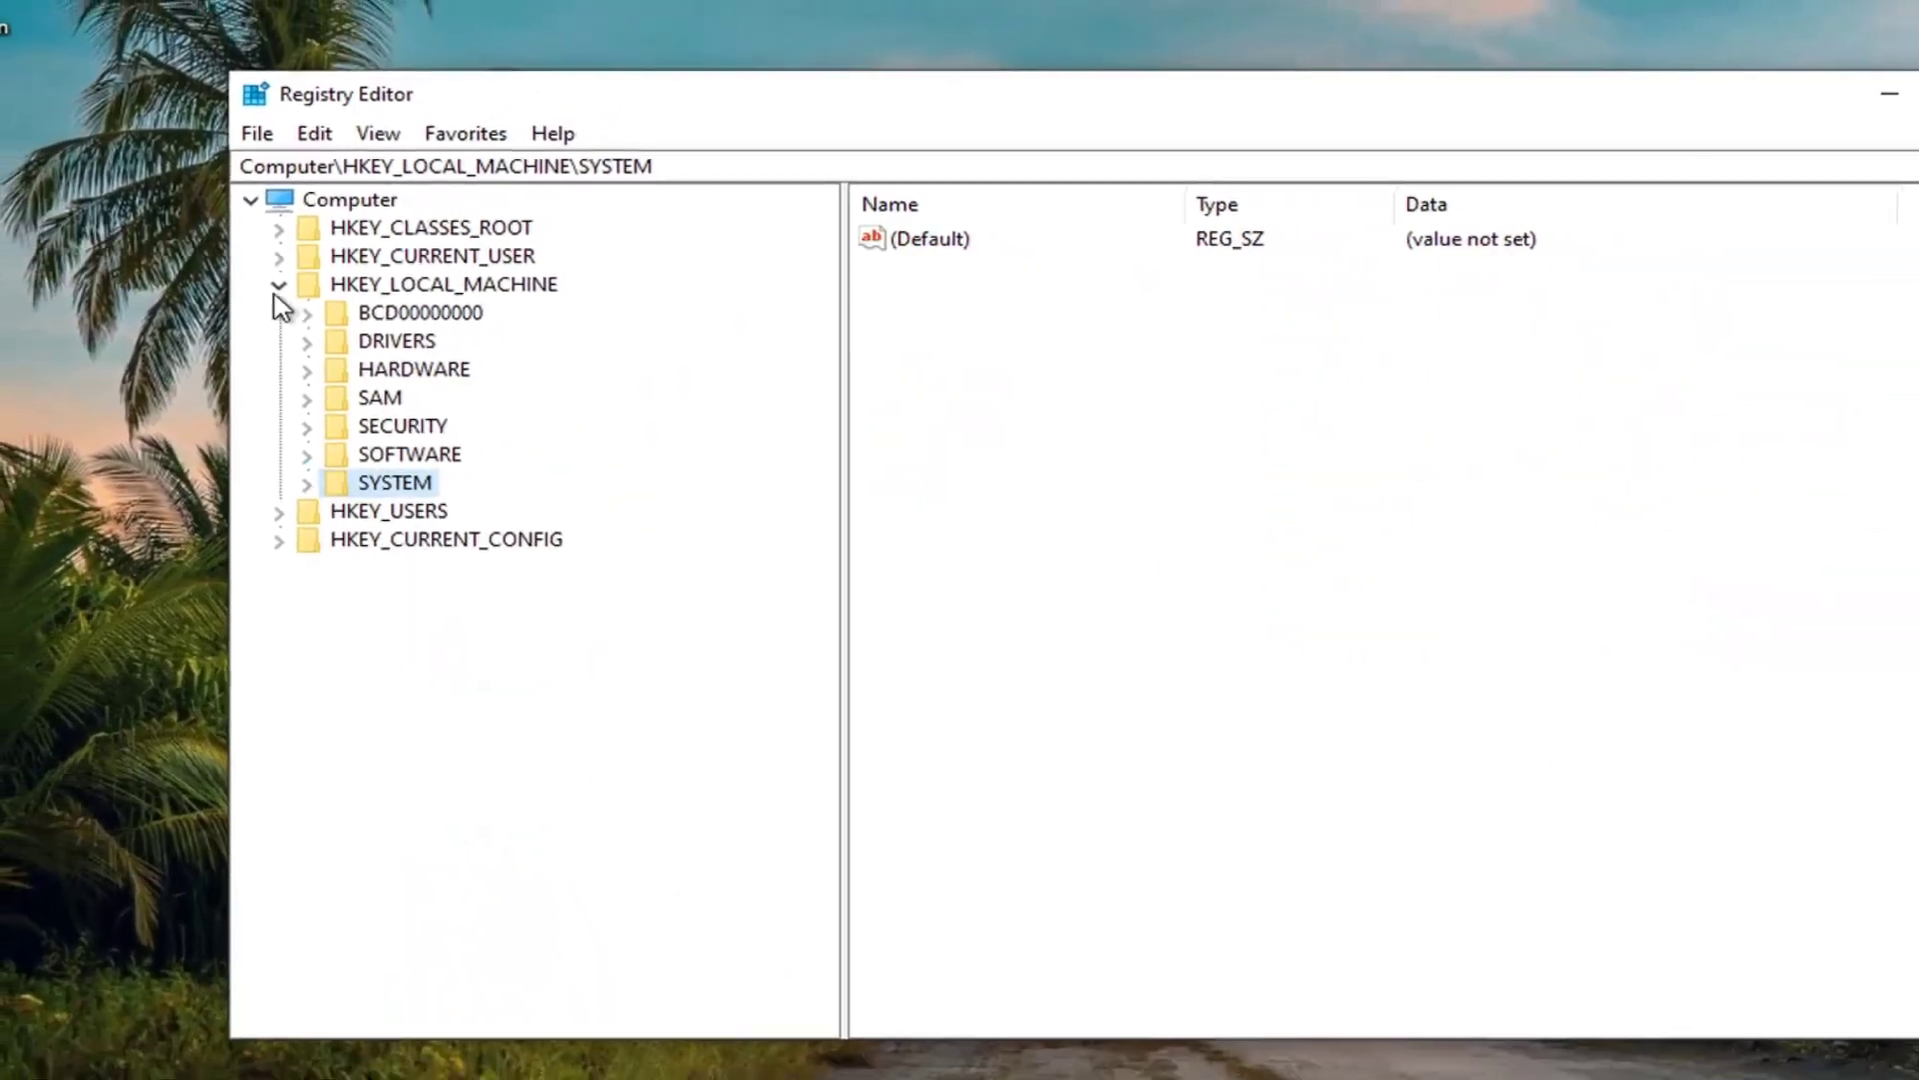
{"action": "left_click", "coordinate": [267, 290]}
{"action": "left_click", "coordinate": [1840, 106]}
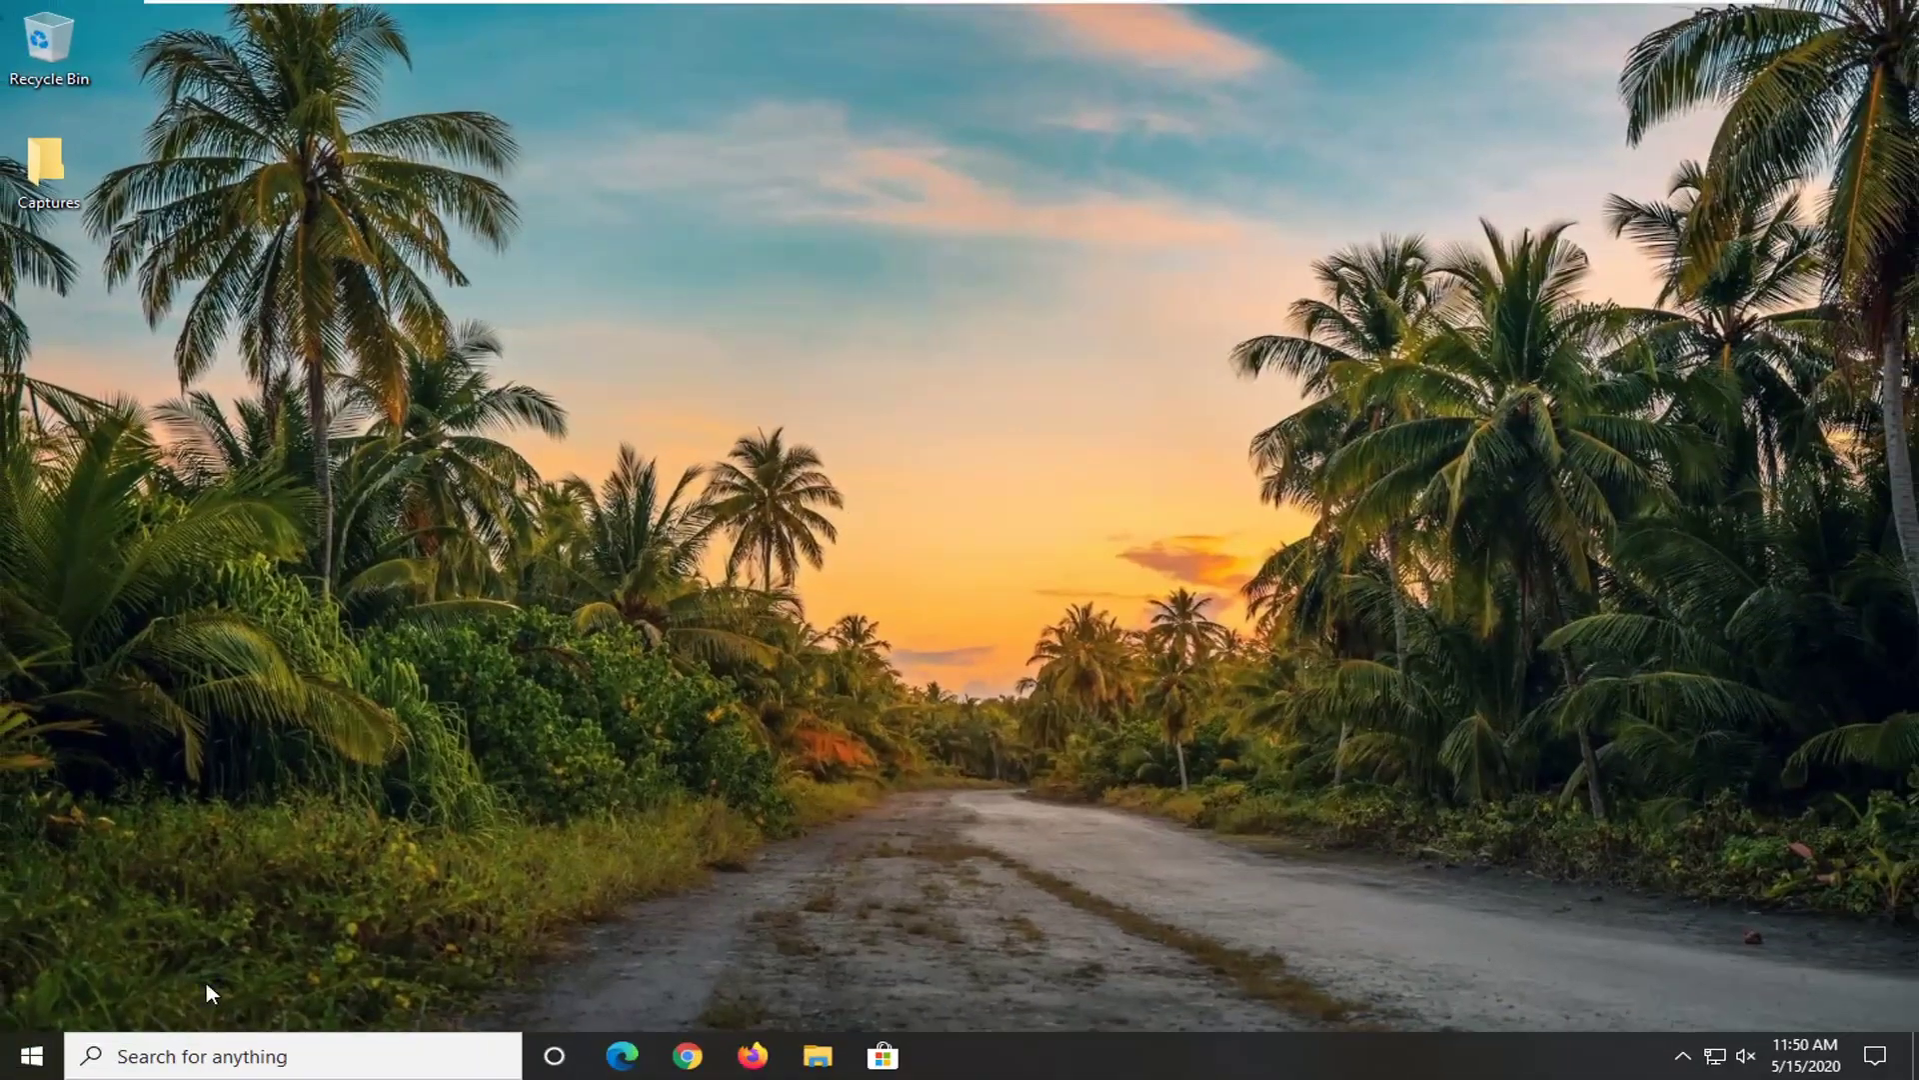
Step: Search cmd in the Start menu and run Command Prompt as administrator, approving the UAC prompt
{"action": "left_click", "coordinate": [6, 1072]}
{"action": "type", "text": "cmd"}
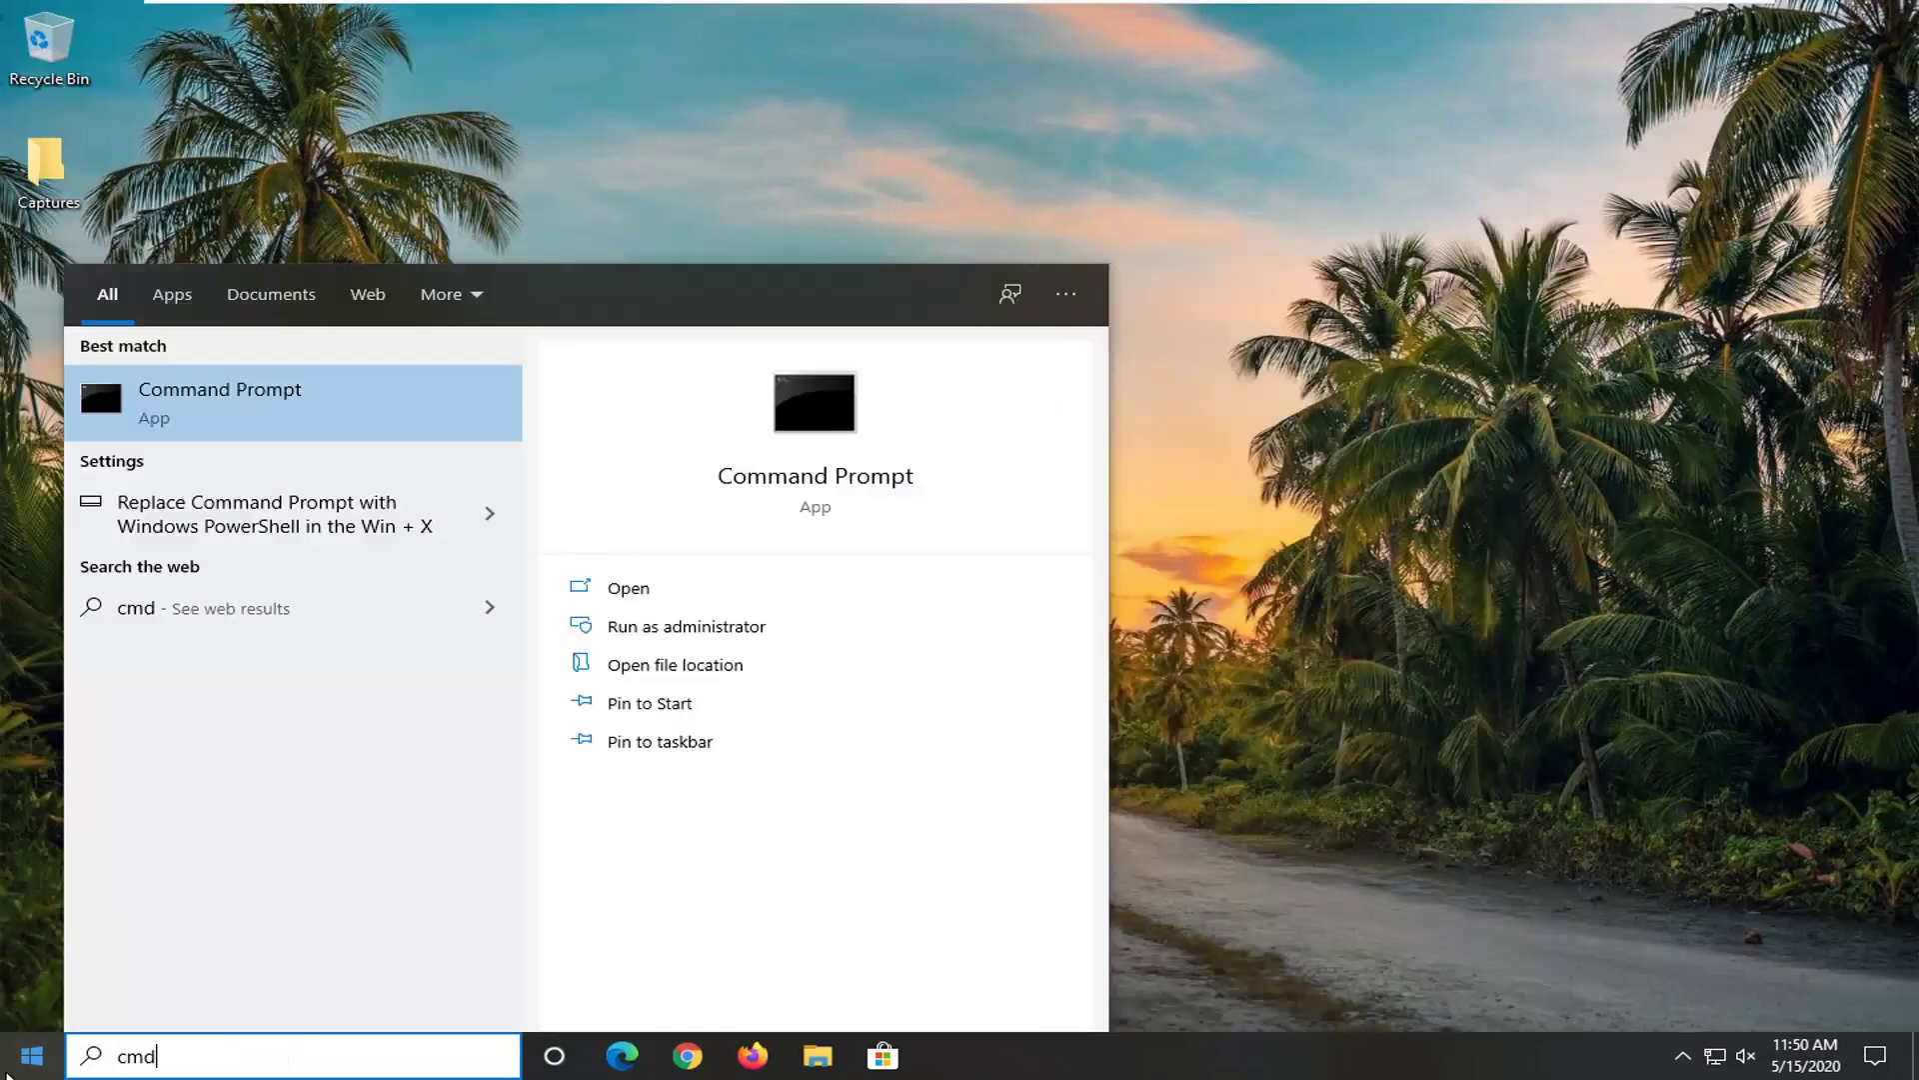
{"action": "right_click", "coordinate": [201, 403]}
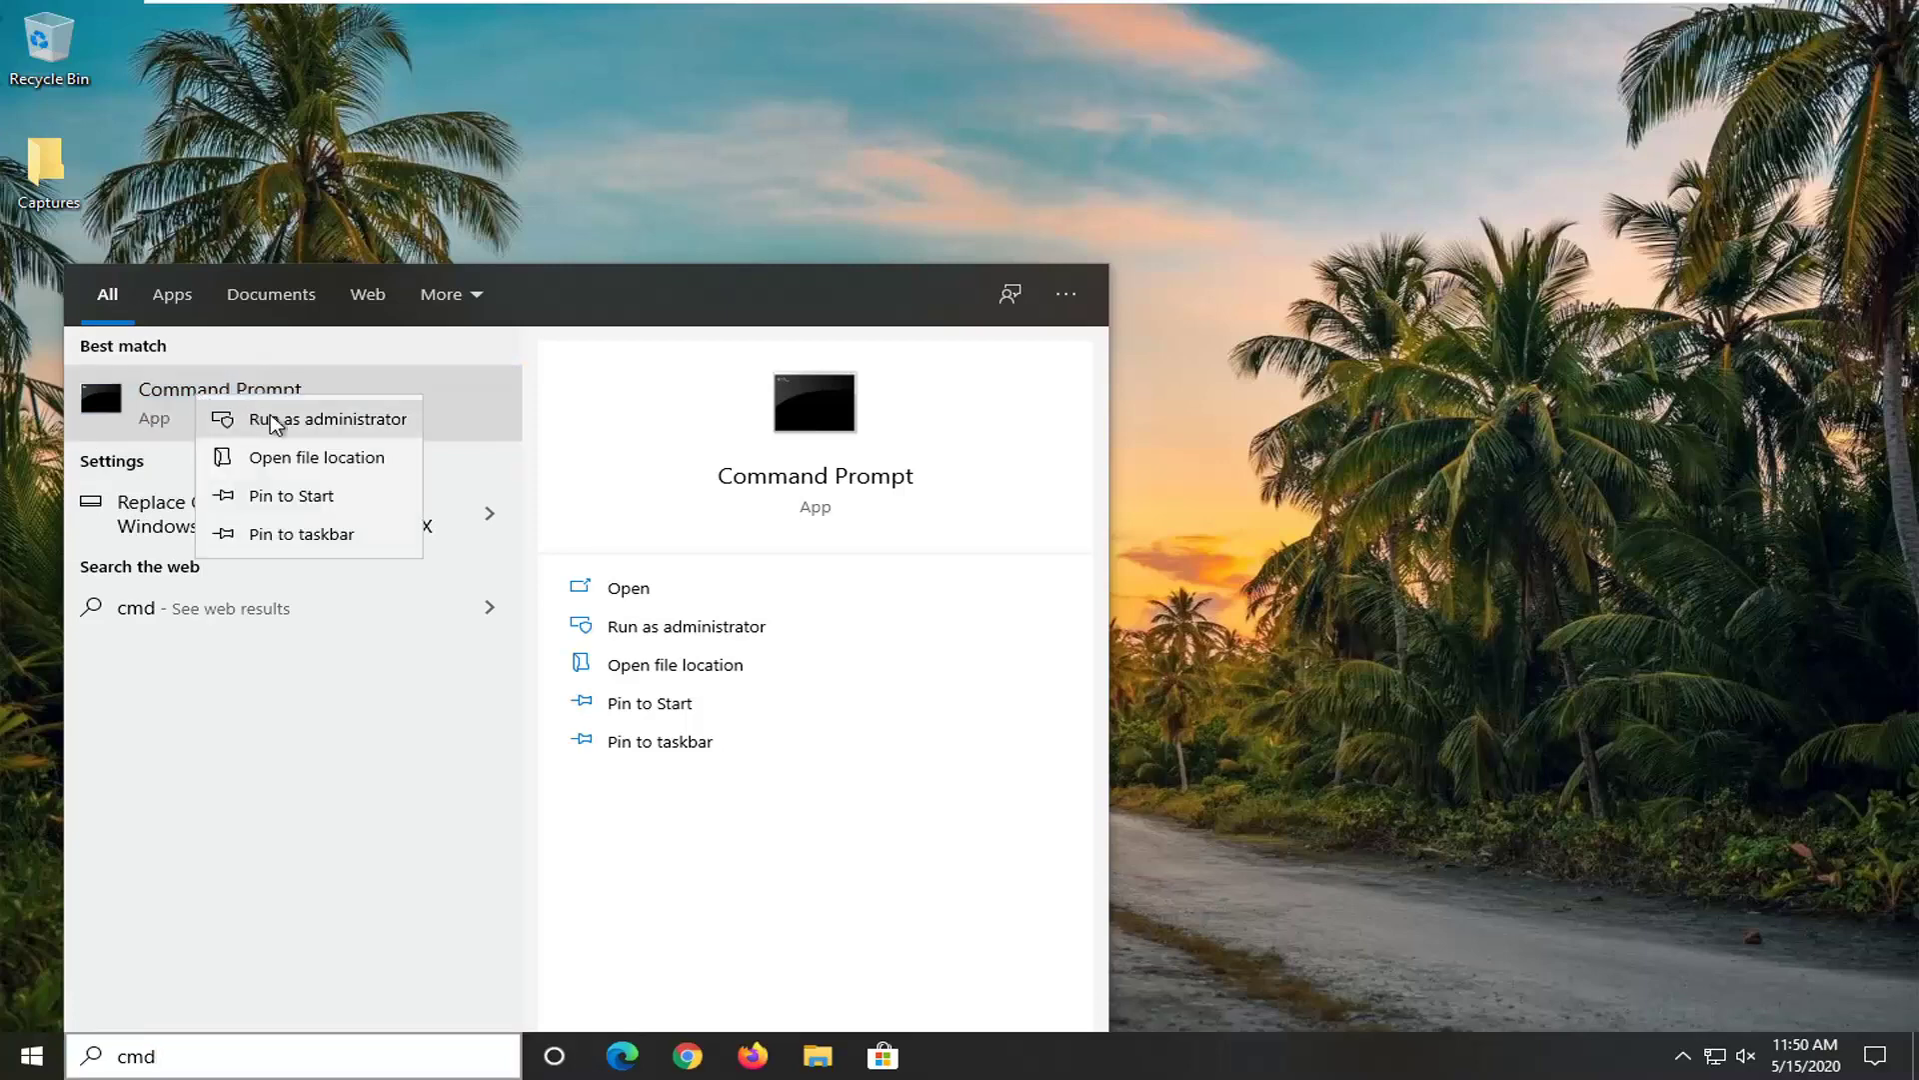
{"action": "left_click", "coordinate": [276, 420]}
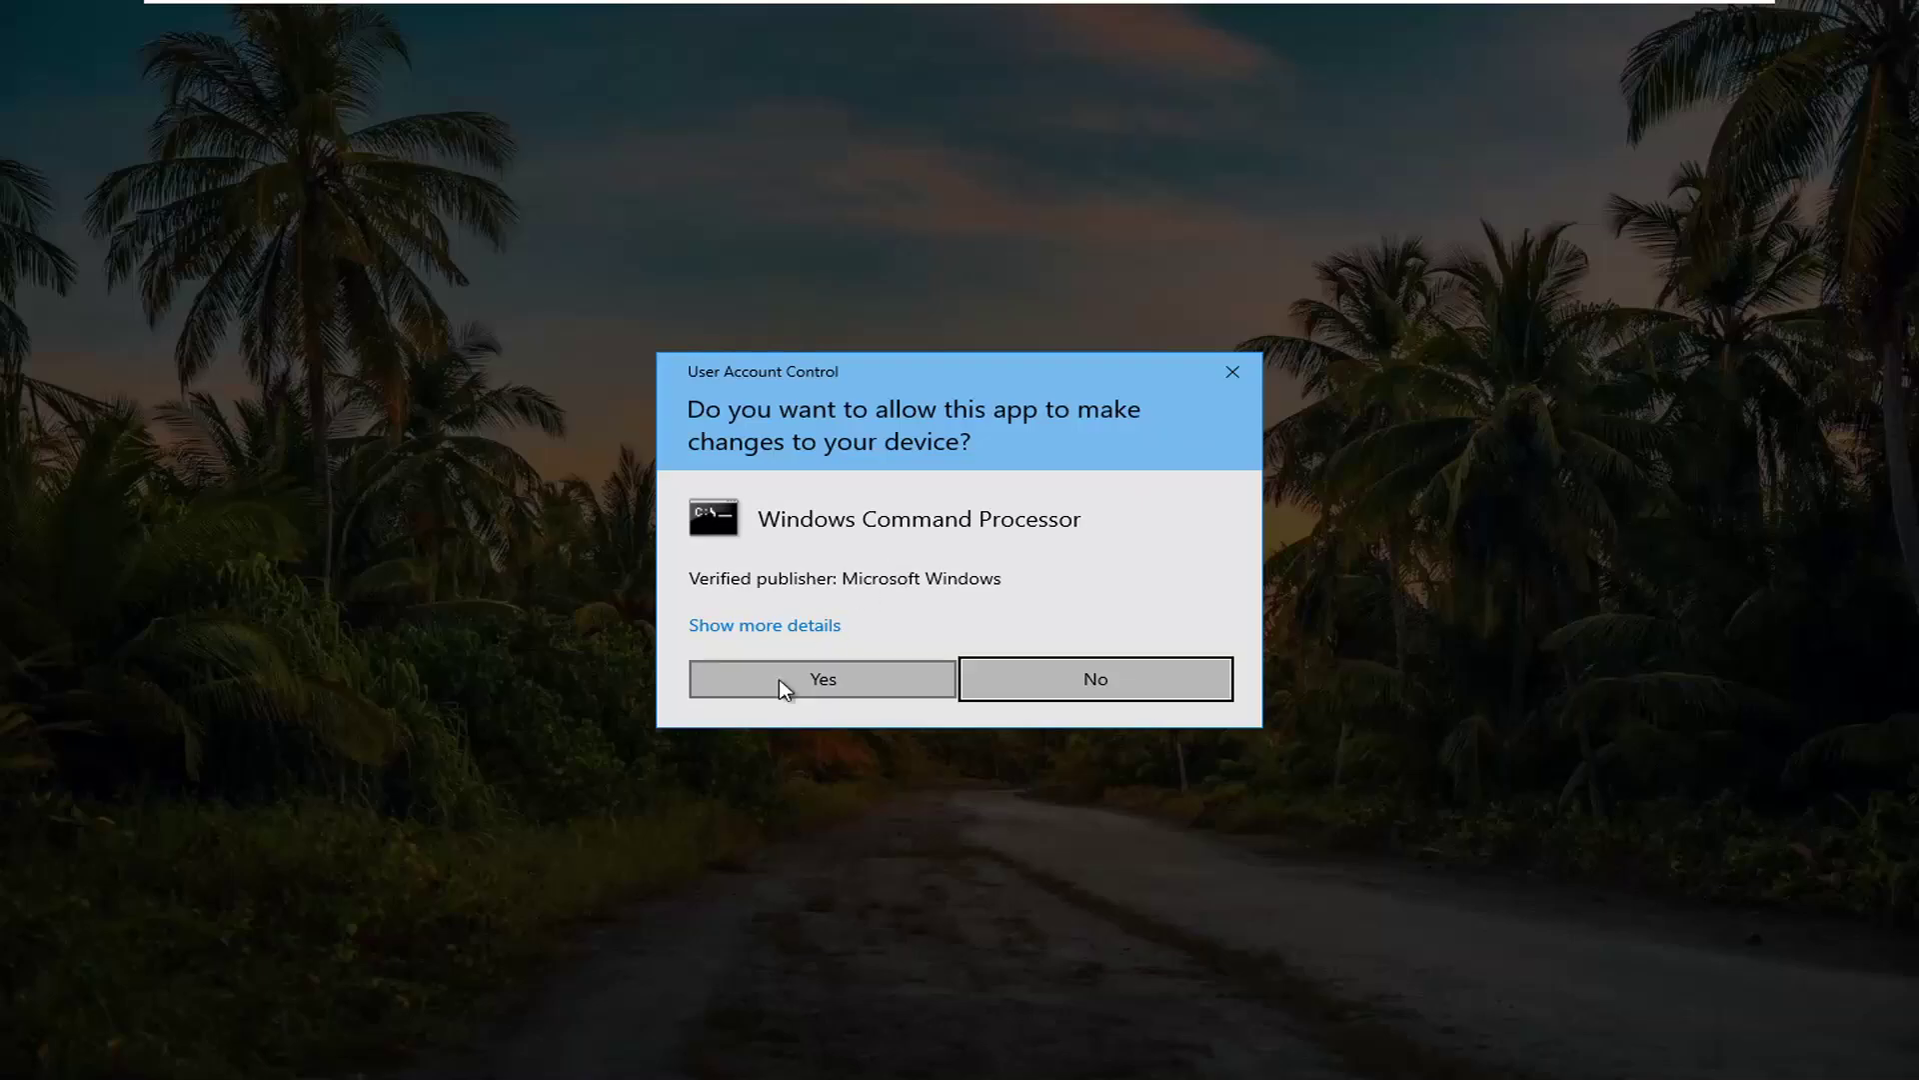
{"action": "left_click", "coordinate": [810, 679]}
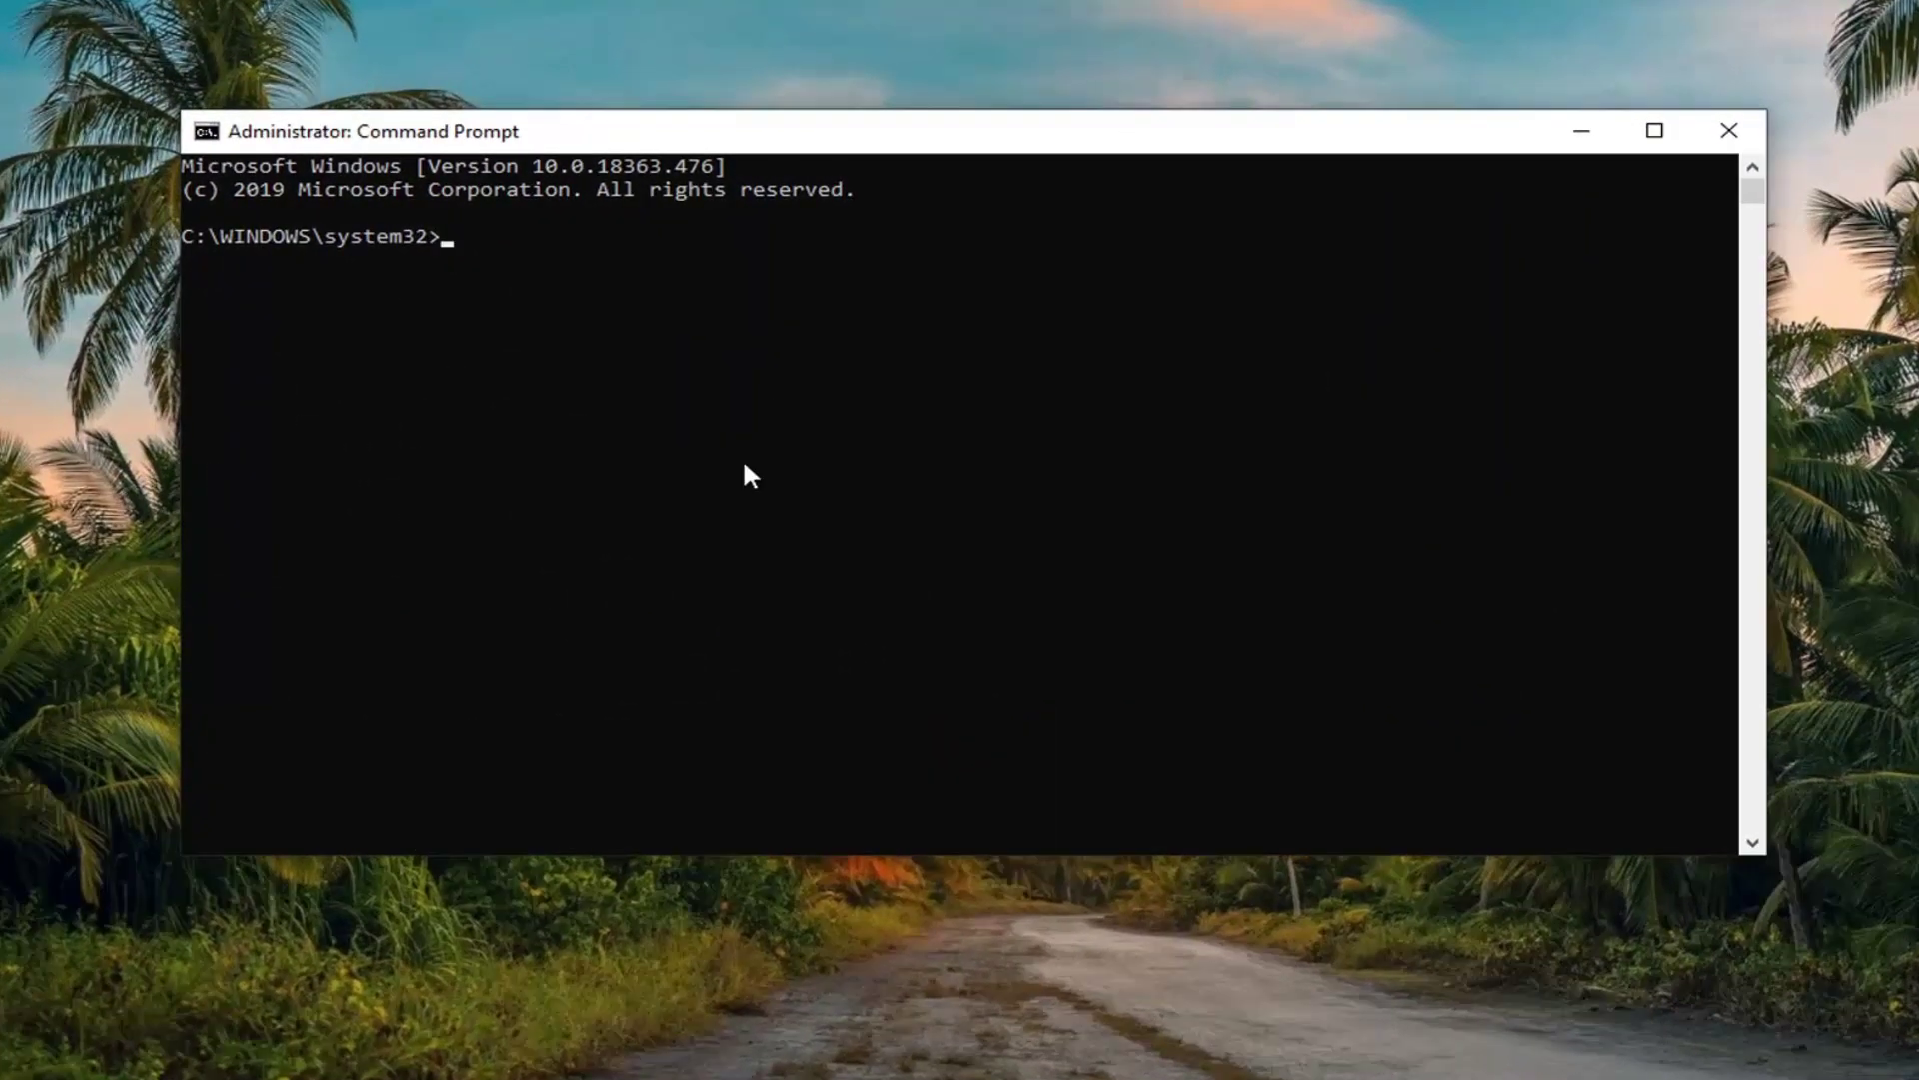
Step: Run 'net stop server' to stop the Server service
{"action": "type", "text": "net stop server"}
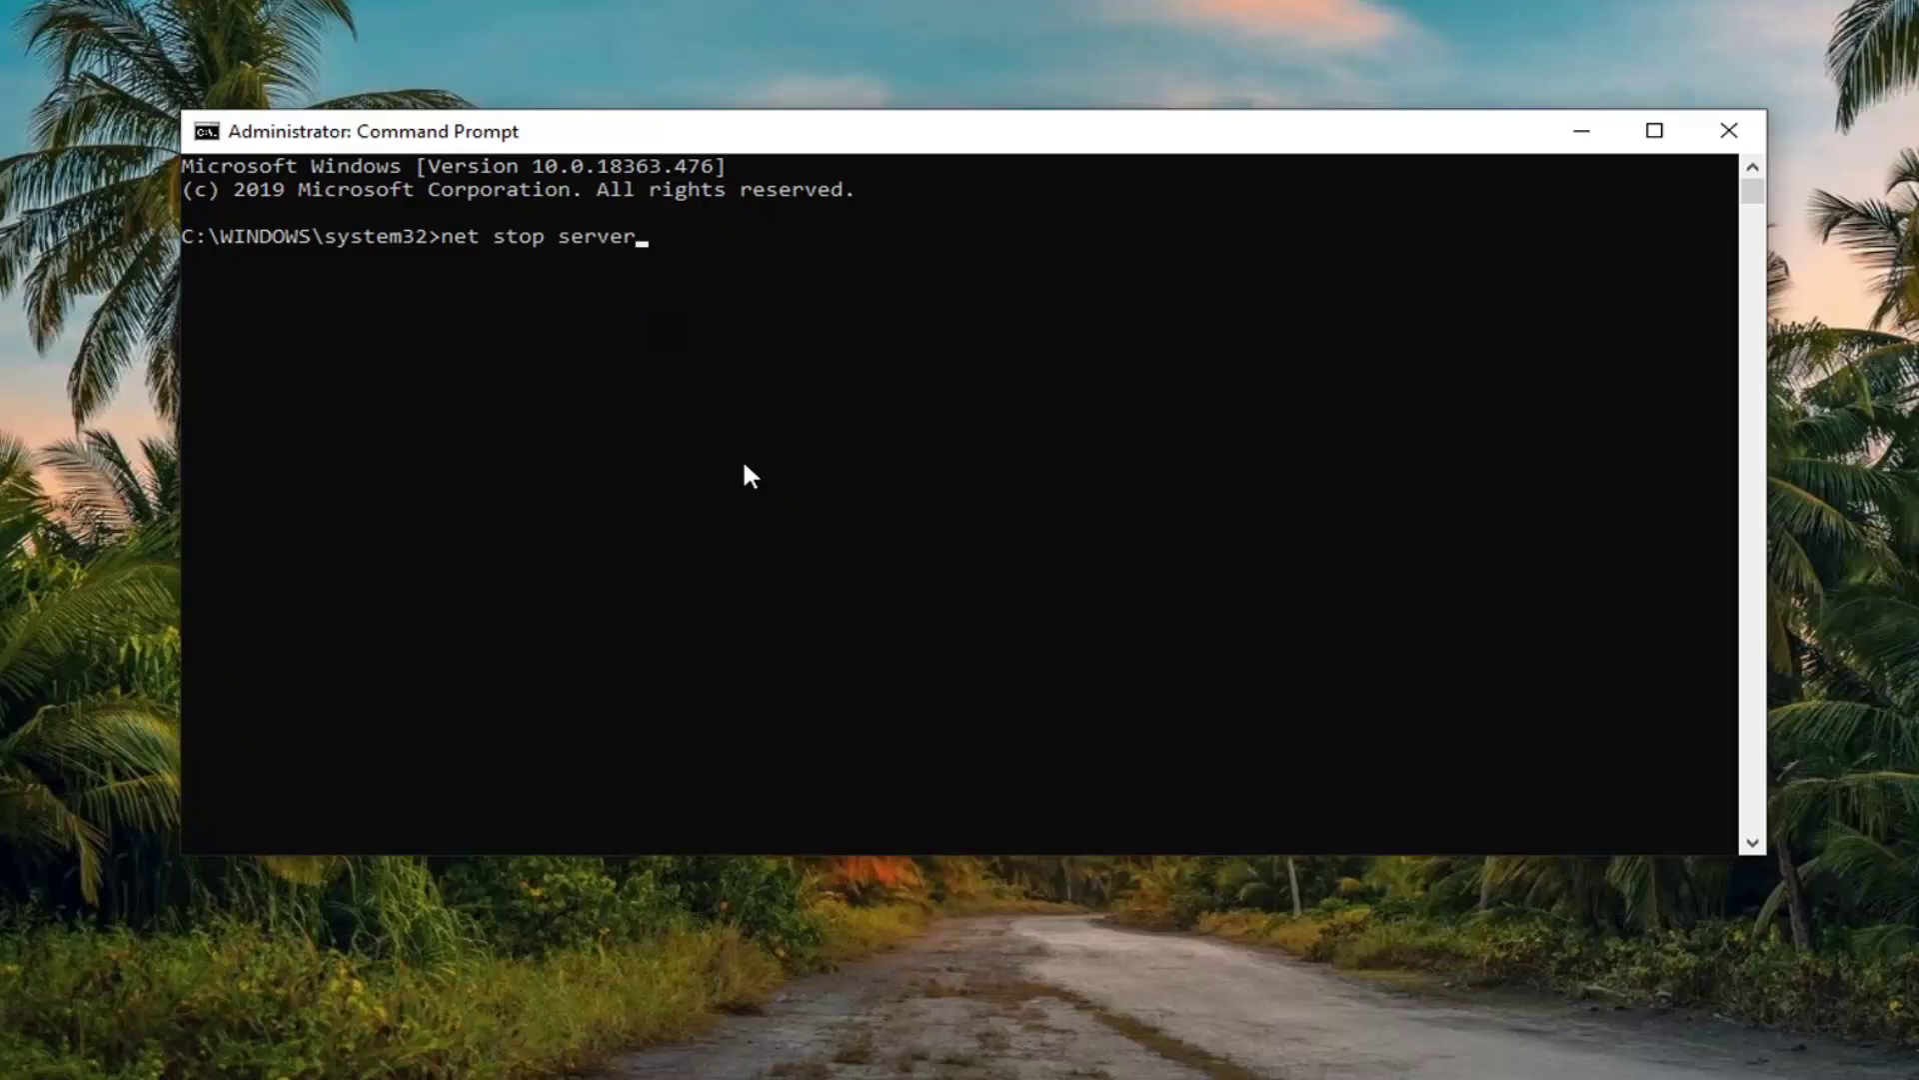
{"action": "key", "text": "Return"}
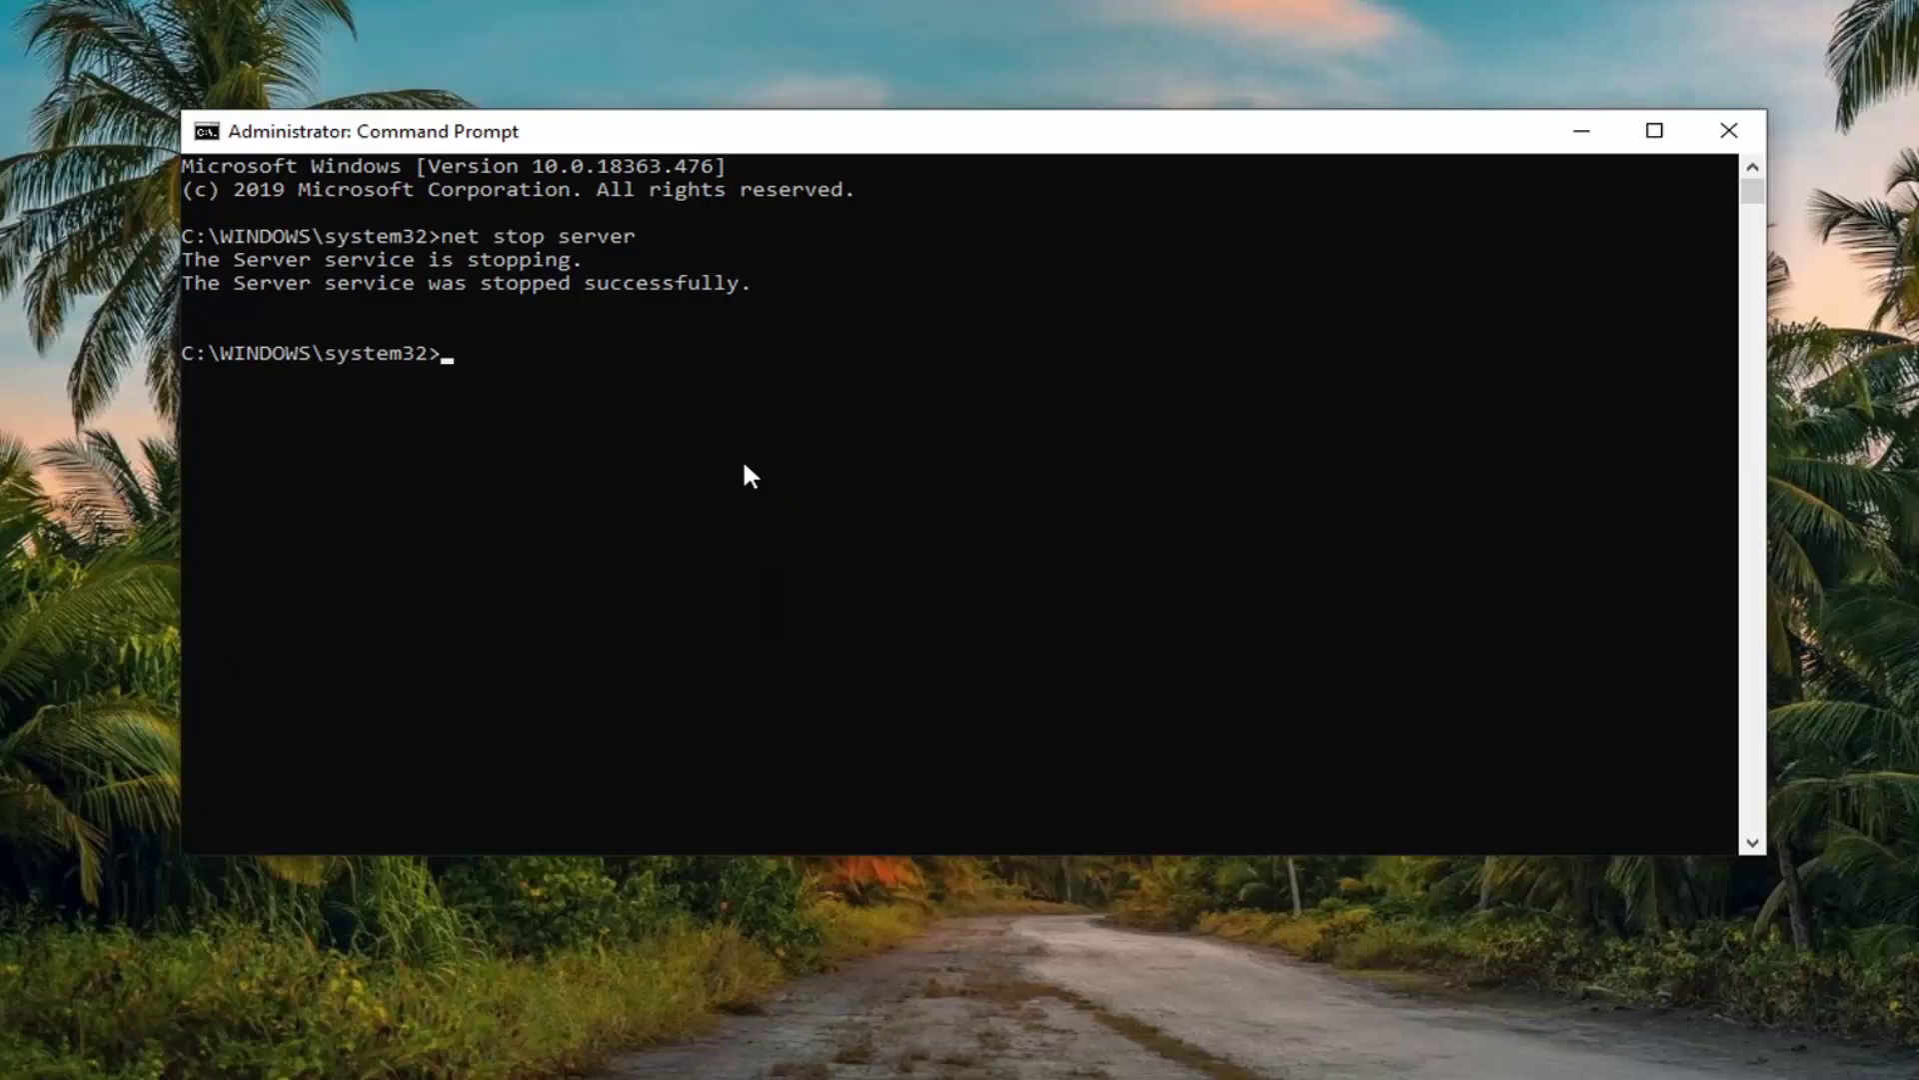
Step: Run 'net start server' to start the Server service again
{"action": "type", "text": "net start server"}
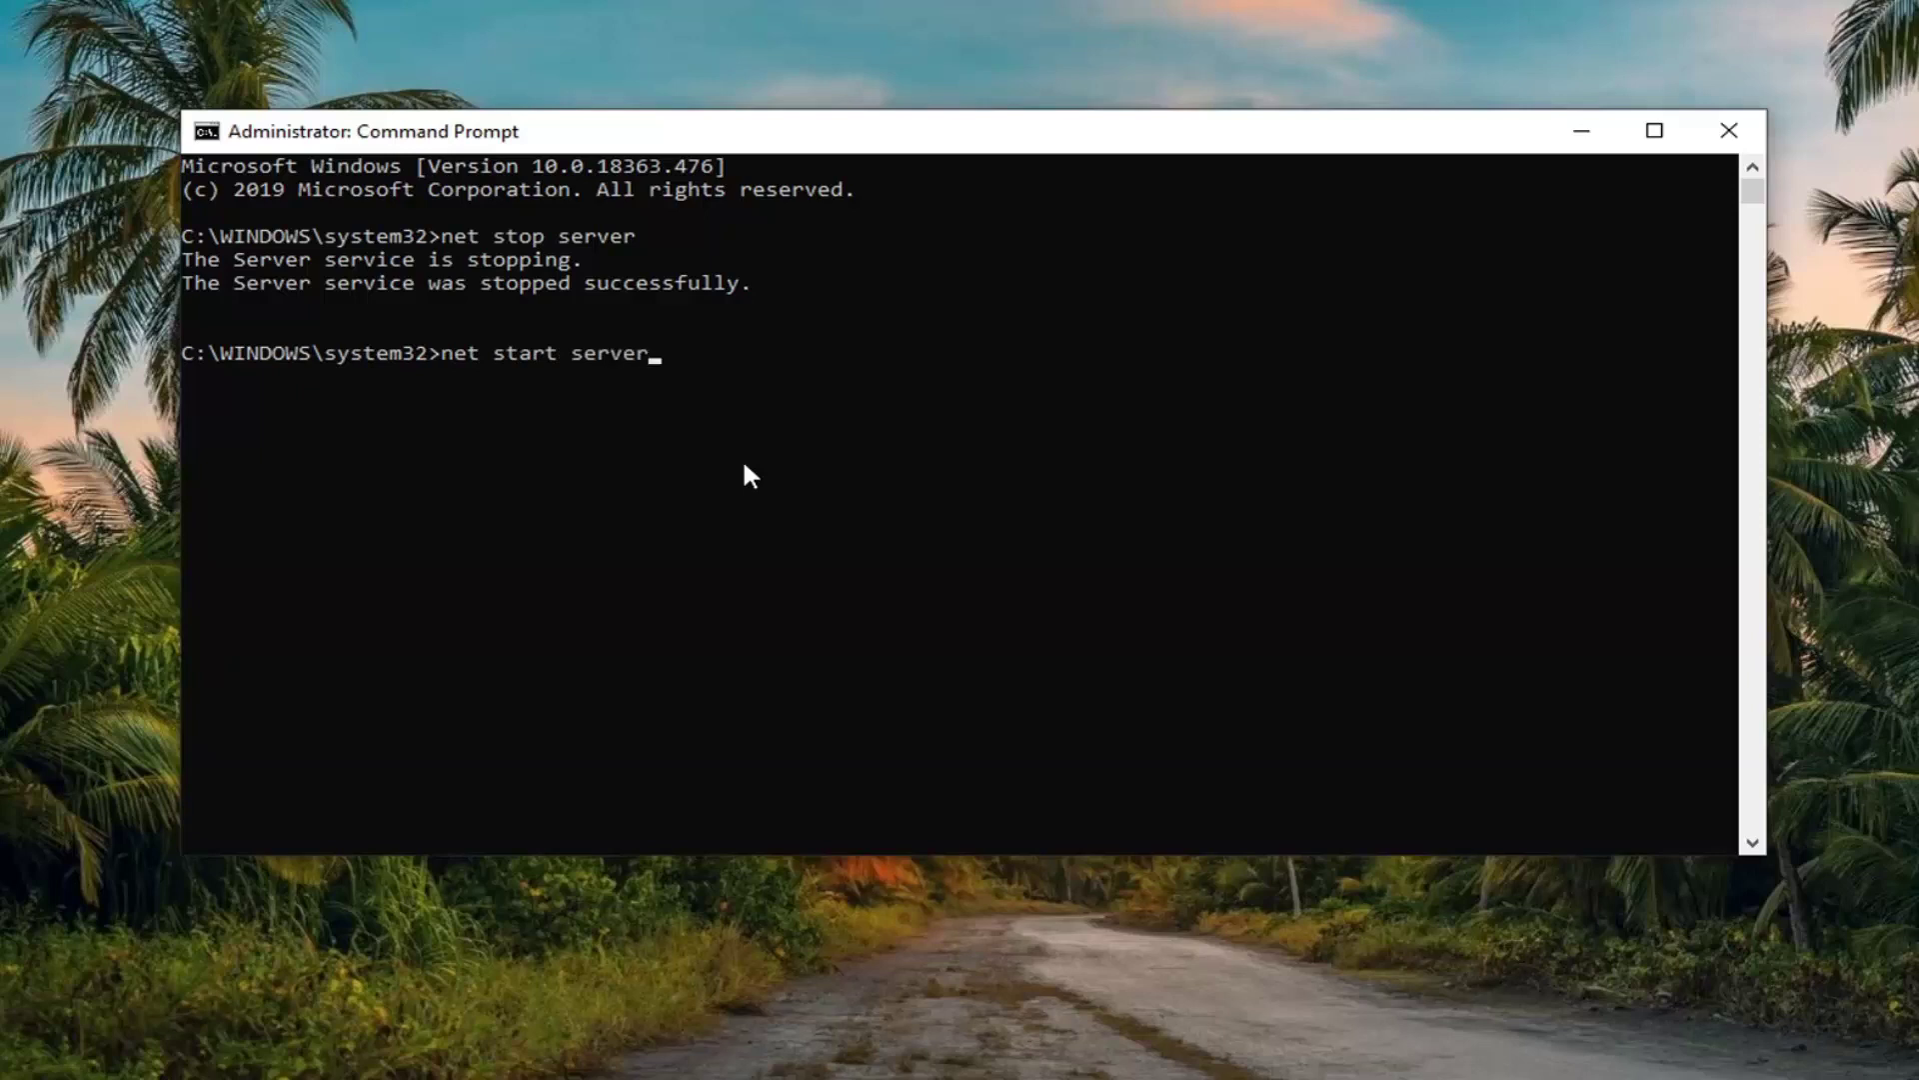
{"action": "key", "text": "Return"}
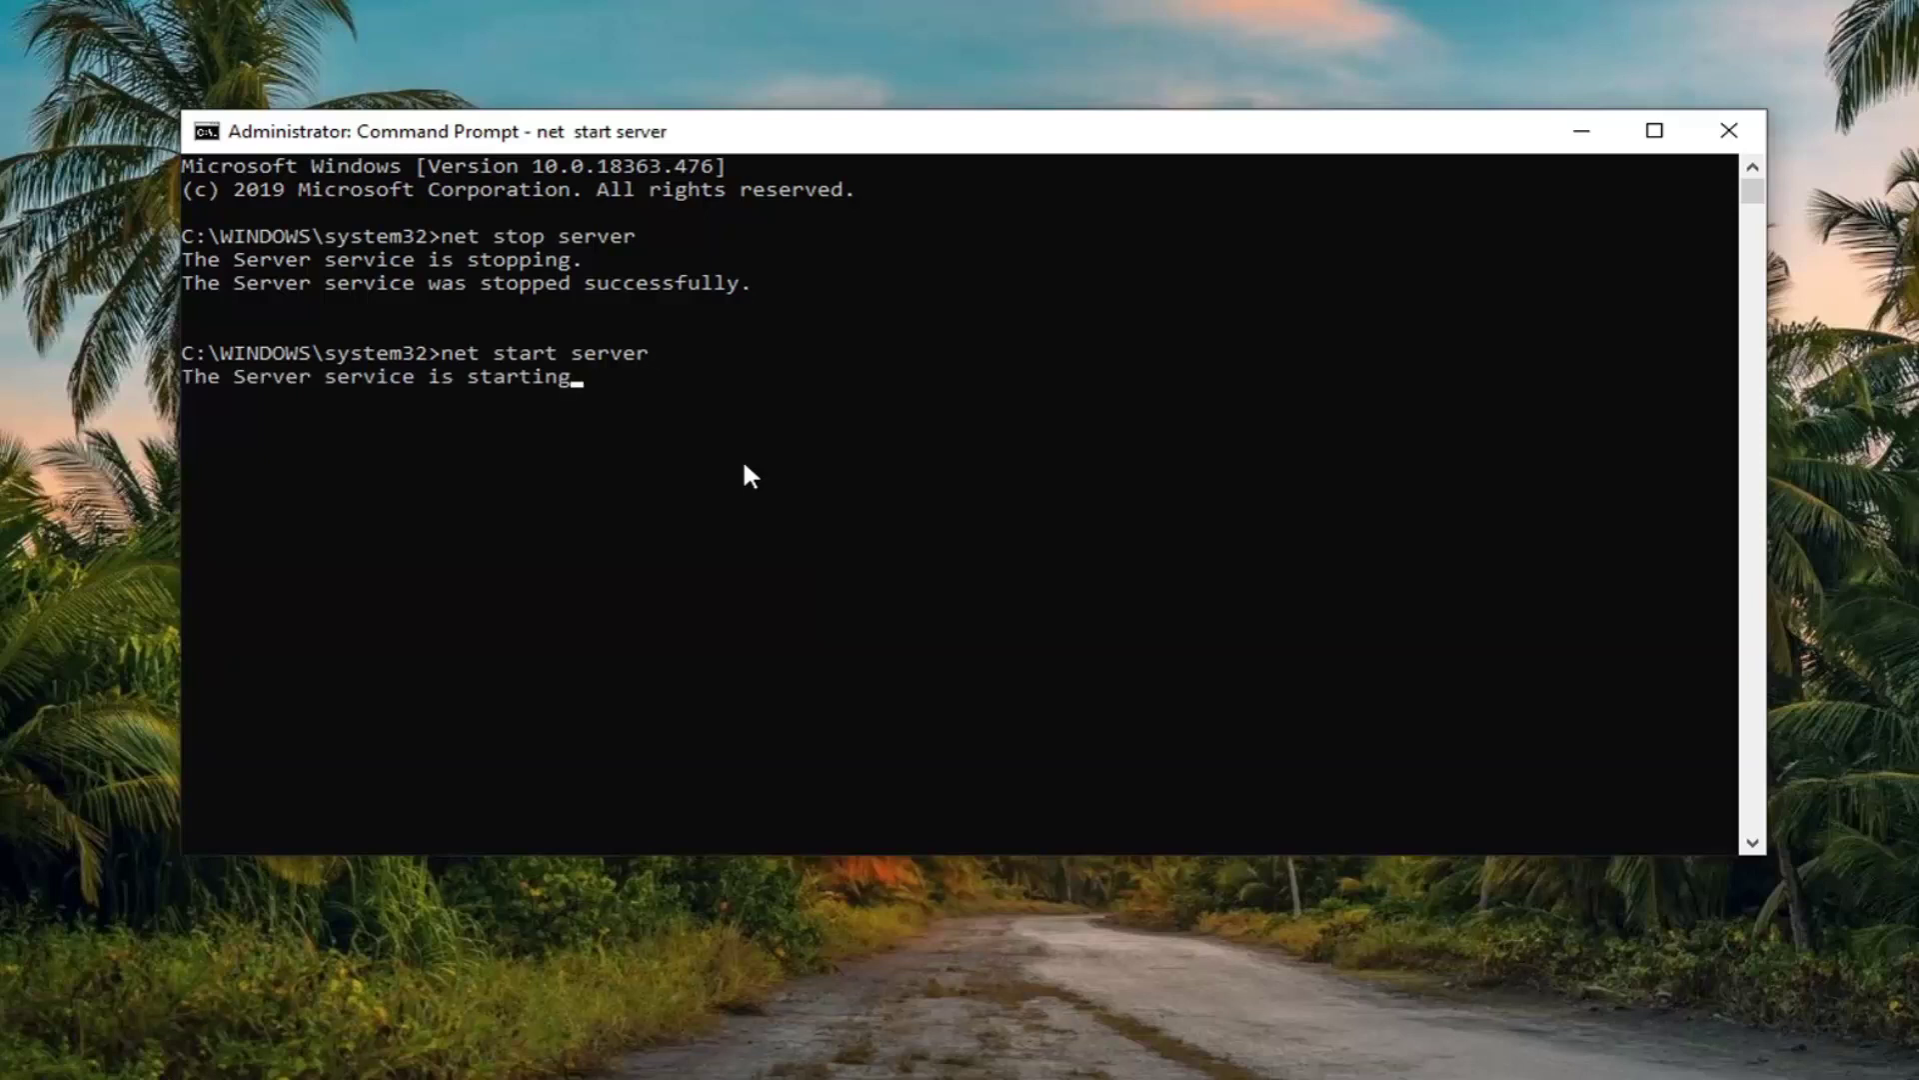